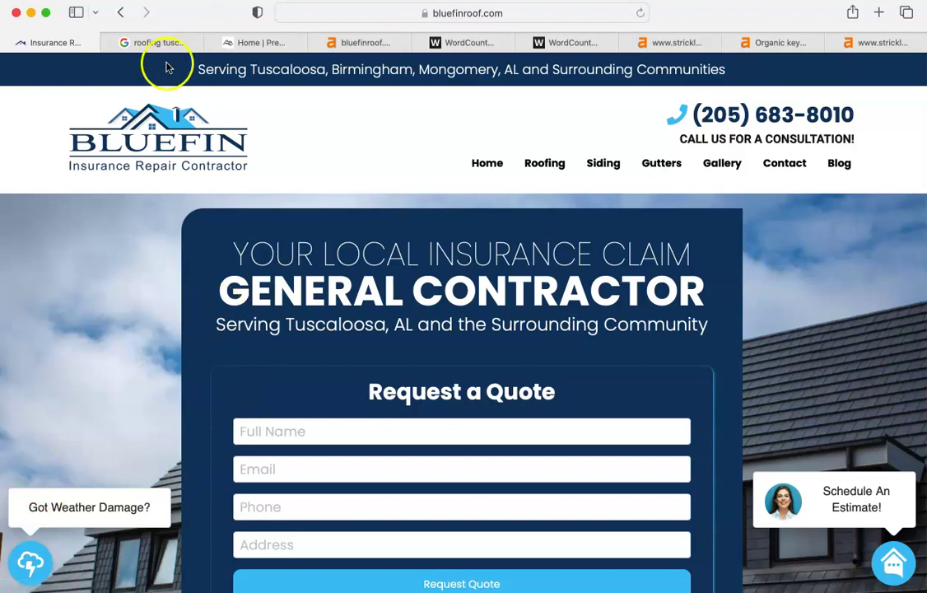
Scroll through the Bluefin roofing homepage and return to its top
scroll(131, 218, "down", 10)
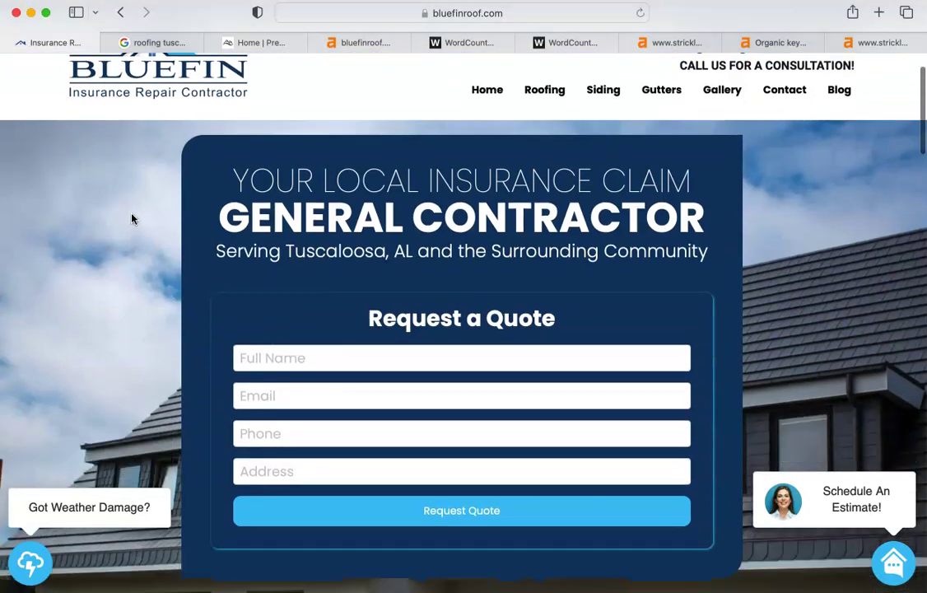
scroll(132, 219, "down", 15)
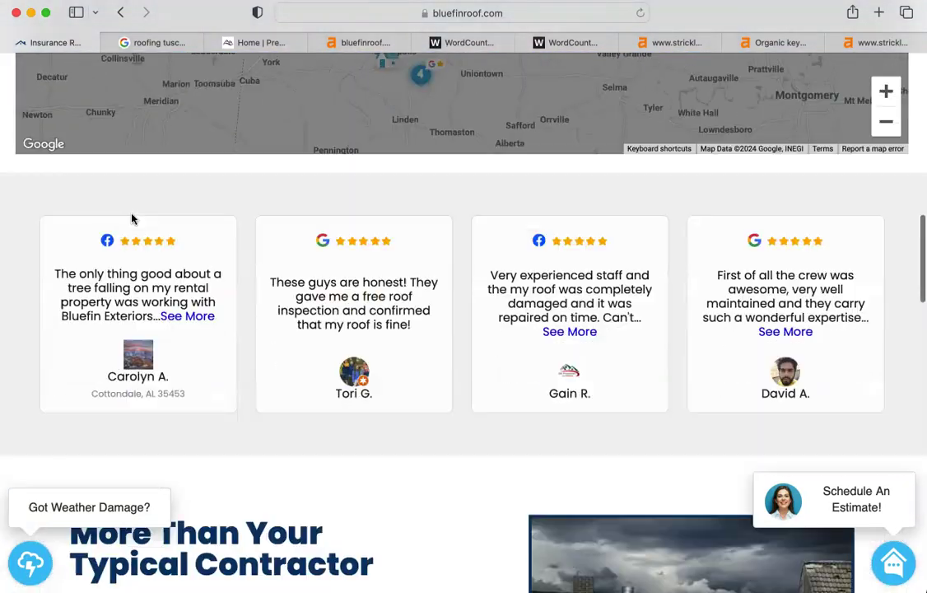
scroll(131, 218, "down", 10)
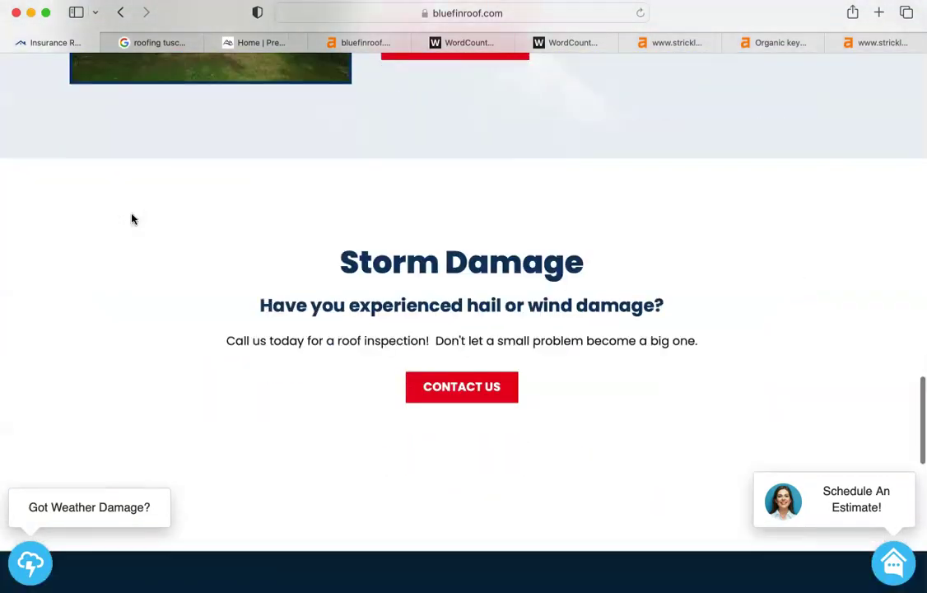
scroll(132, 219, "up", 3)
scroll(132, 218, "up", 10)
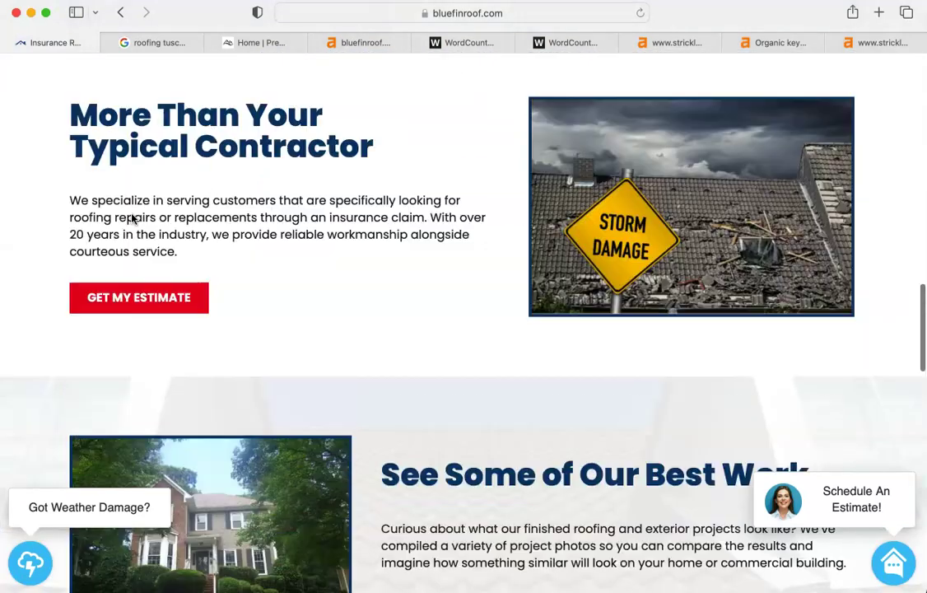
scroll(237, 293, "down", 20)
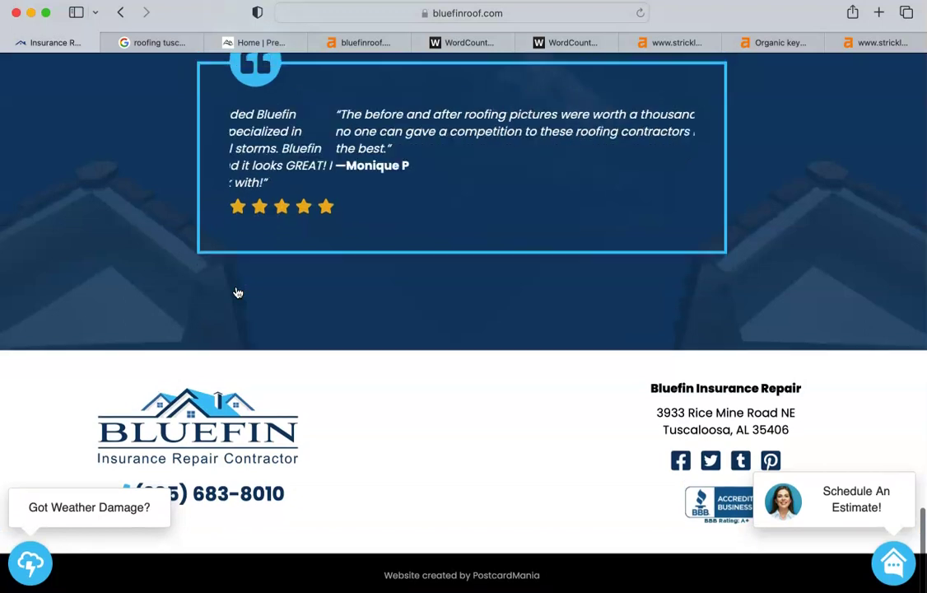
left_click(222, 434)
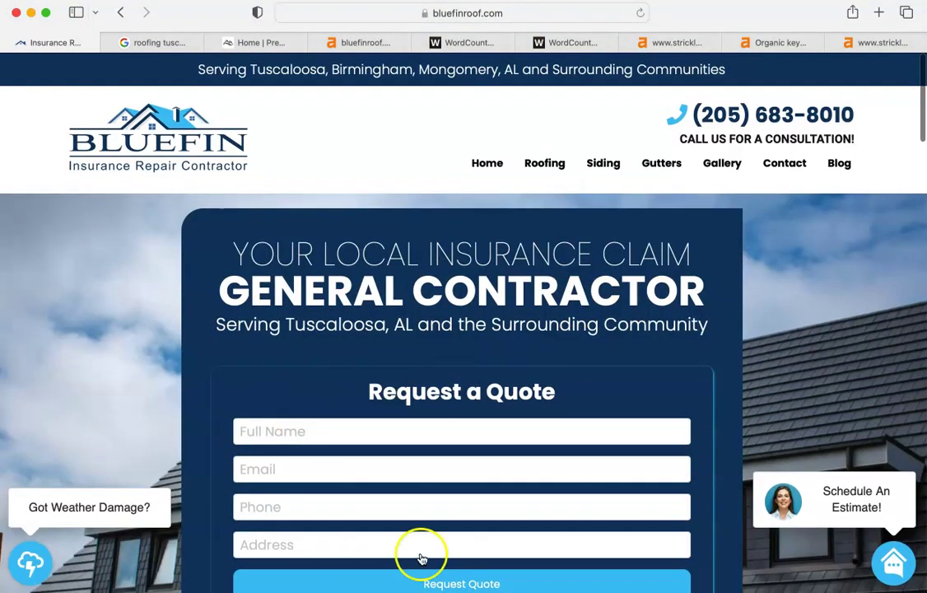
Browse the Google results for 'roofing tuscaloosa al', ending on the local businesses list and map
left_click(149, 42)
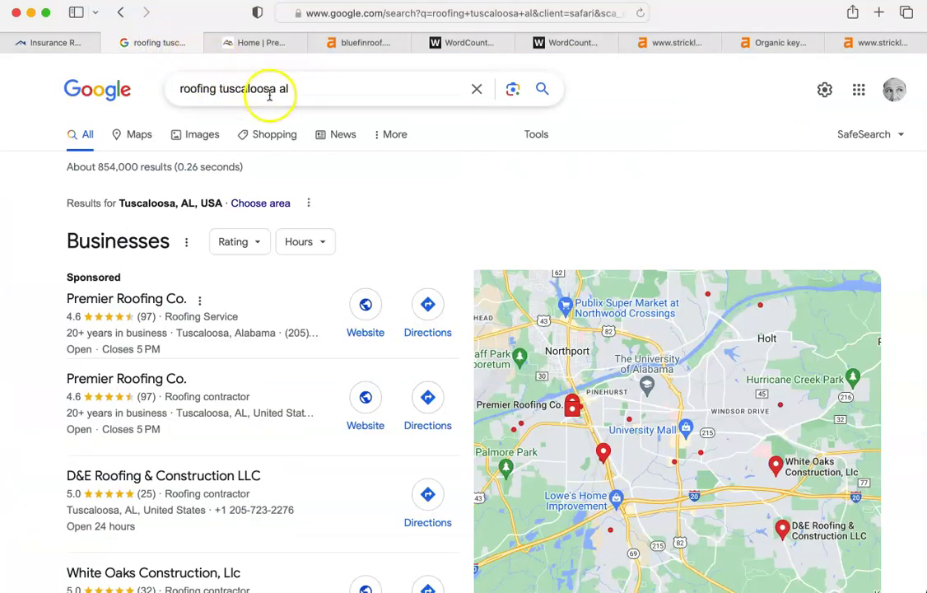
mouse_move(142, 377)
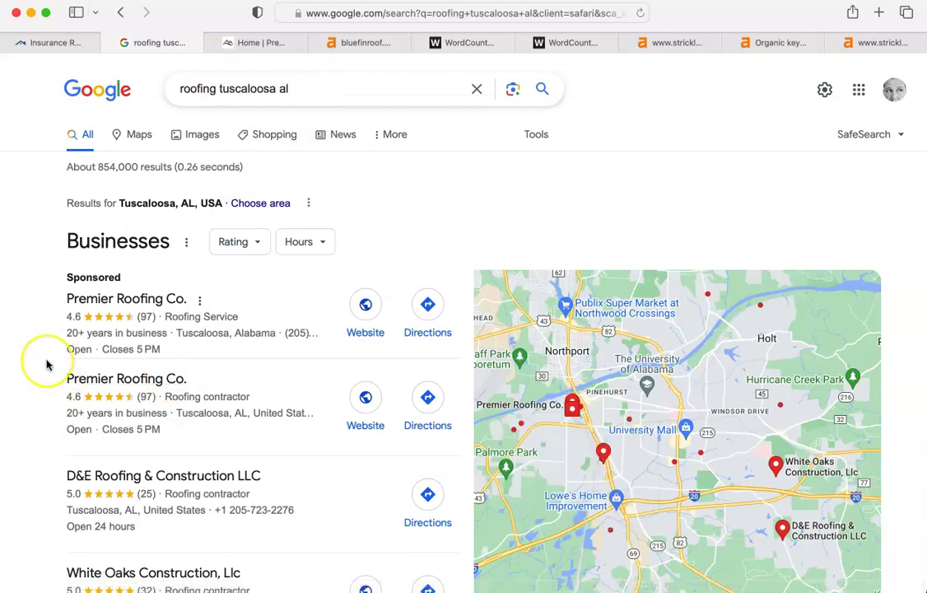
scroll(45, 366, "down", 4)
scroll(47, 365, "down", 10)
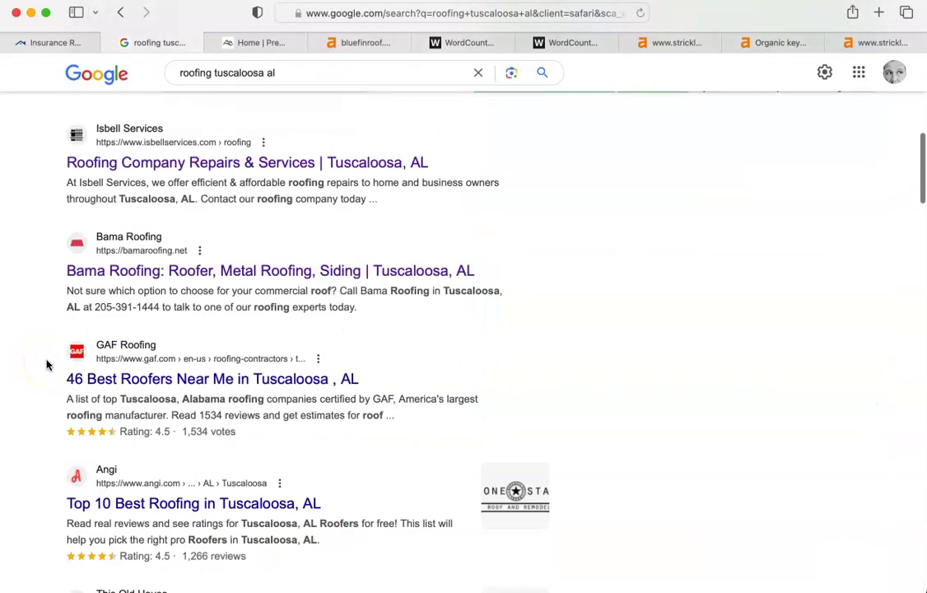
scroll(47, 365, "down", 9)
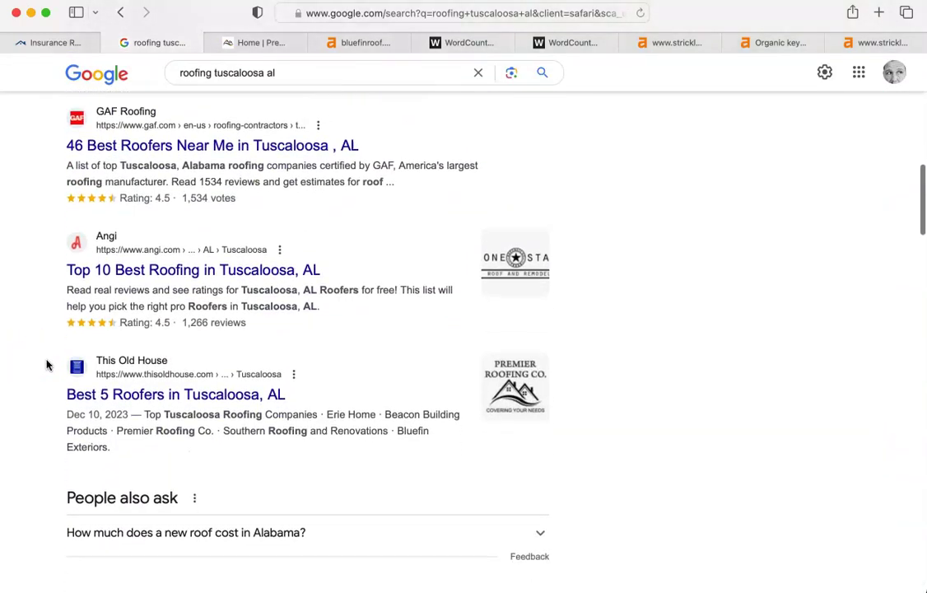
scroll(47, 365, "down", 5)
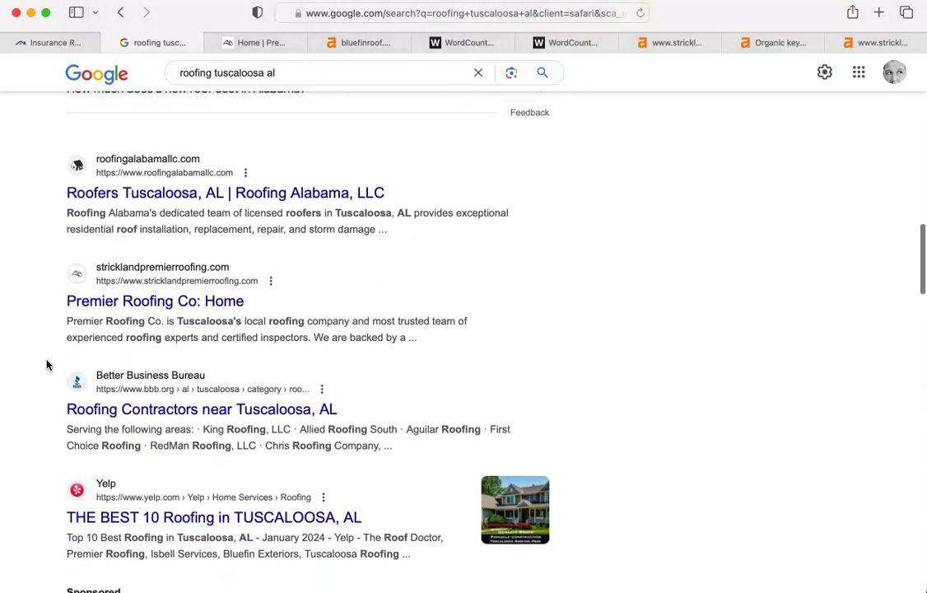
scroll(47, 365, "down", 2)
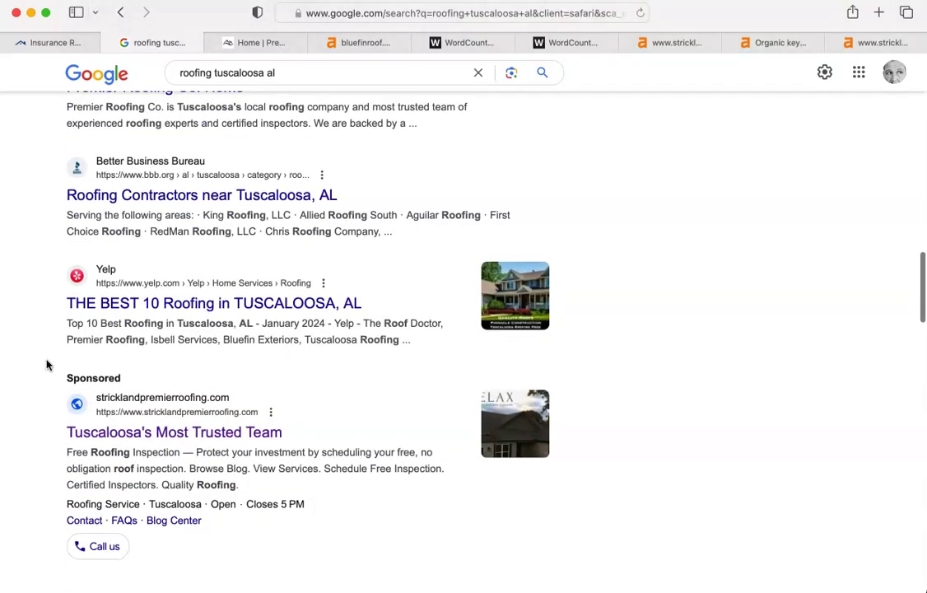
scroll(47, 365, "up", 20)
scroll(47, 365, "down", 1)
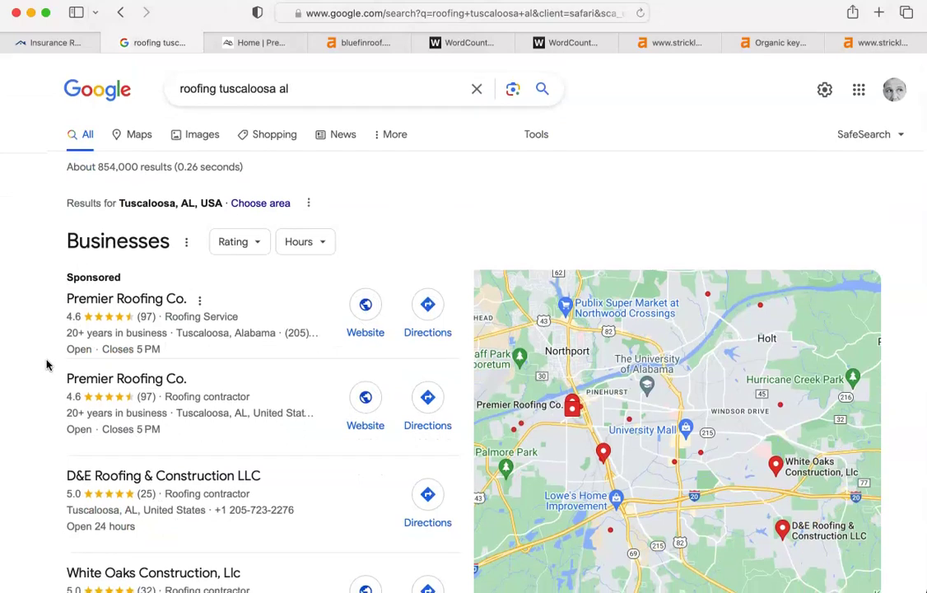
scroll(47, 365, "down", 5)
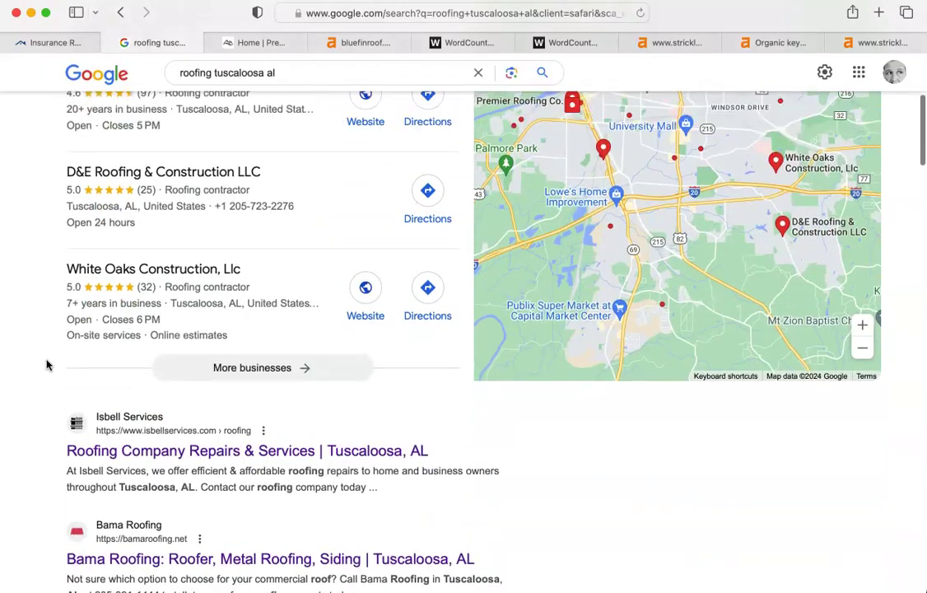
scroll(47, 365, "up", 3)
scroll(47, 365, "up", 2)
scroll(47, 365, "up", 2)
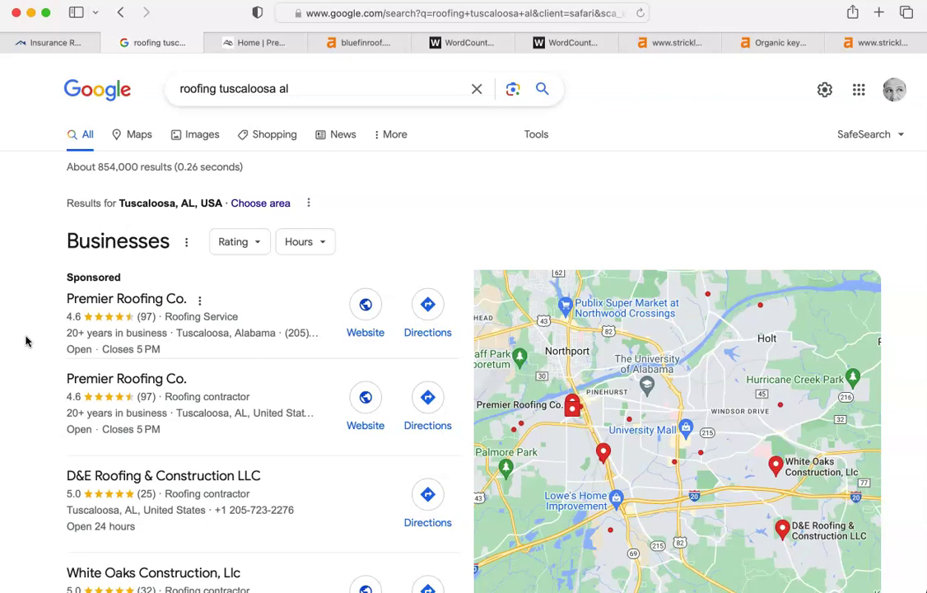
scroll(26, 340, "down", 3)
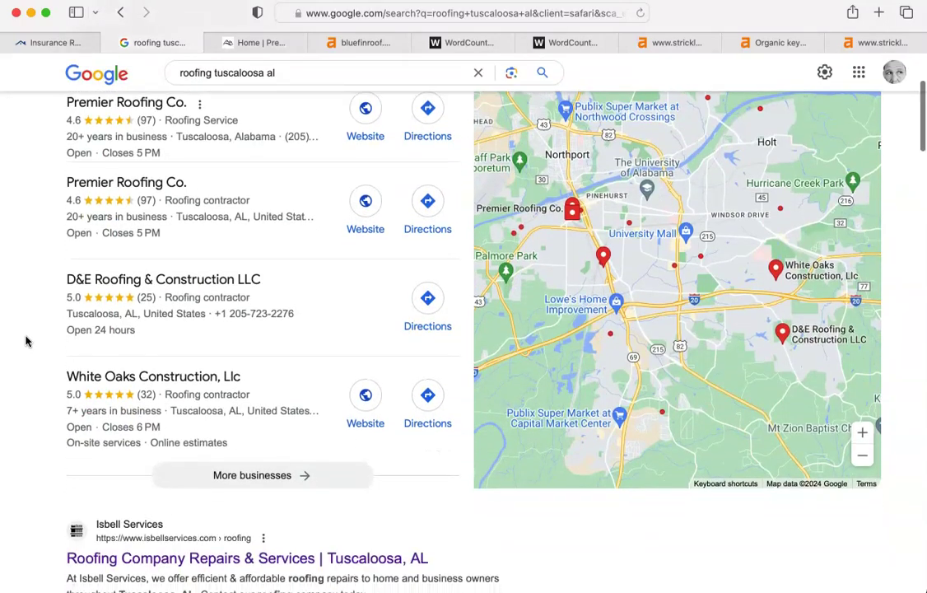
scroll(26, 340, "up", 3)
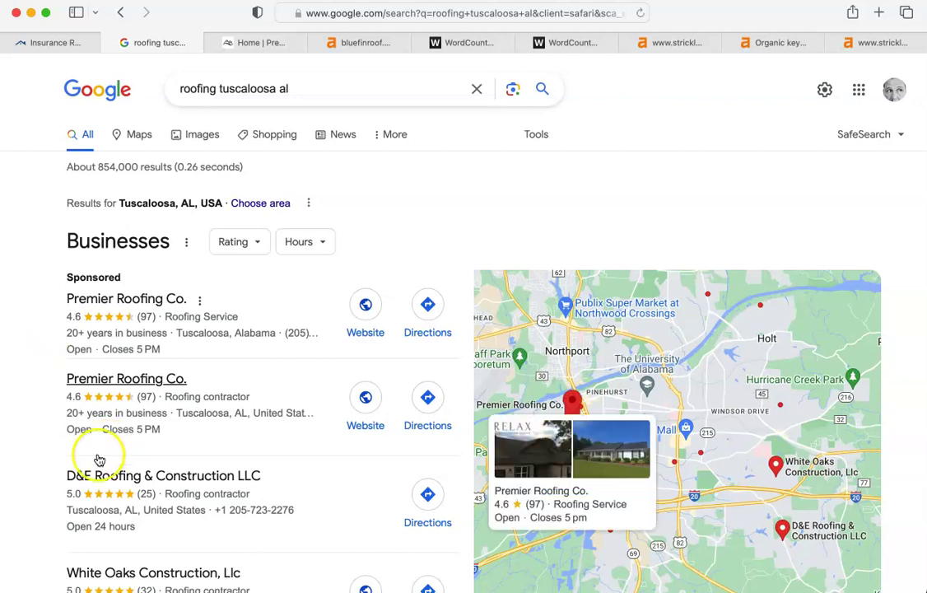
scroll(41, 301, "down", 1)
scroll(40, 301, "down", 3)
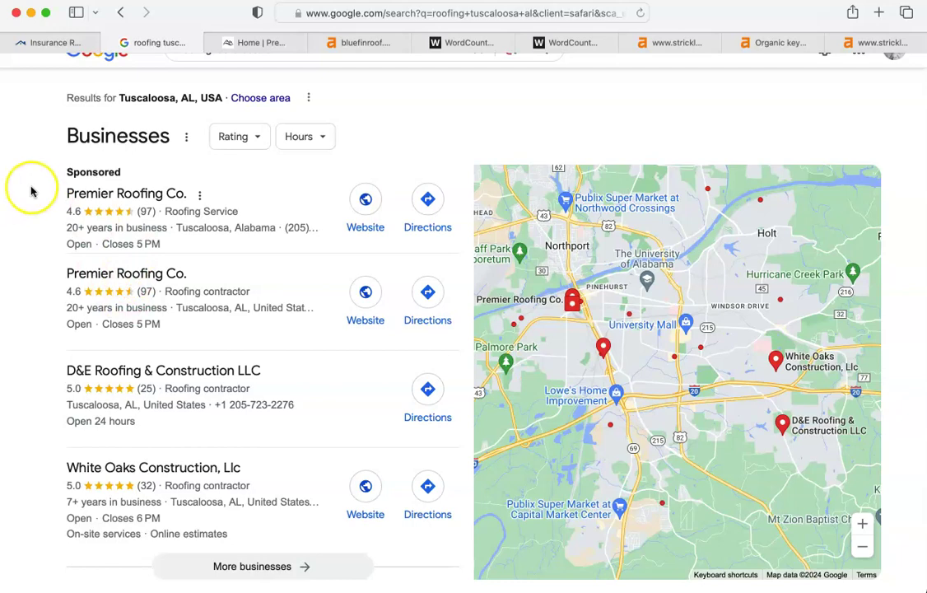
scroll(31, 191, "up", 3)
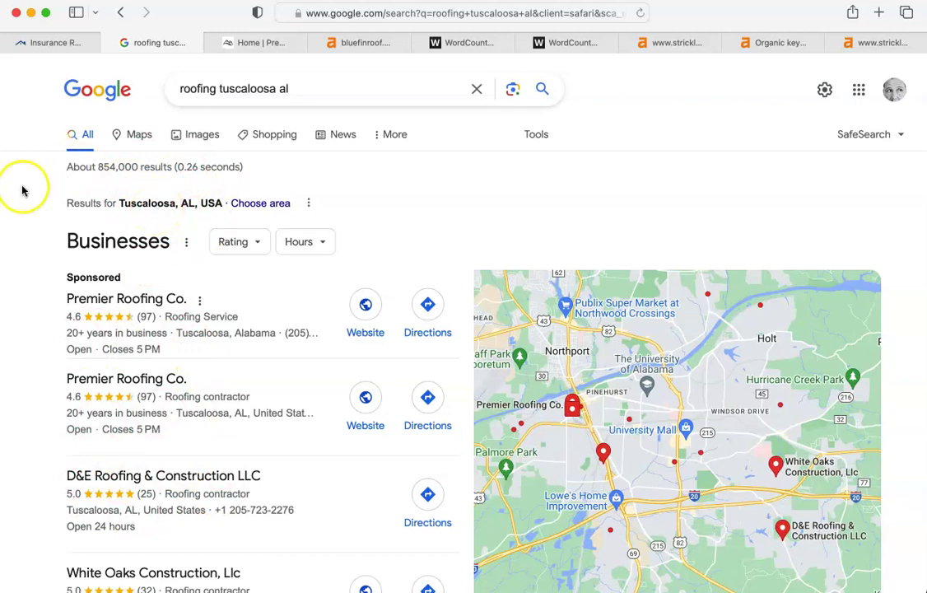
scroll(30, 272, "down", 3)
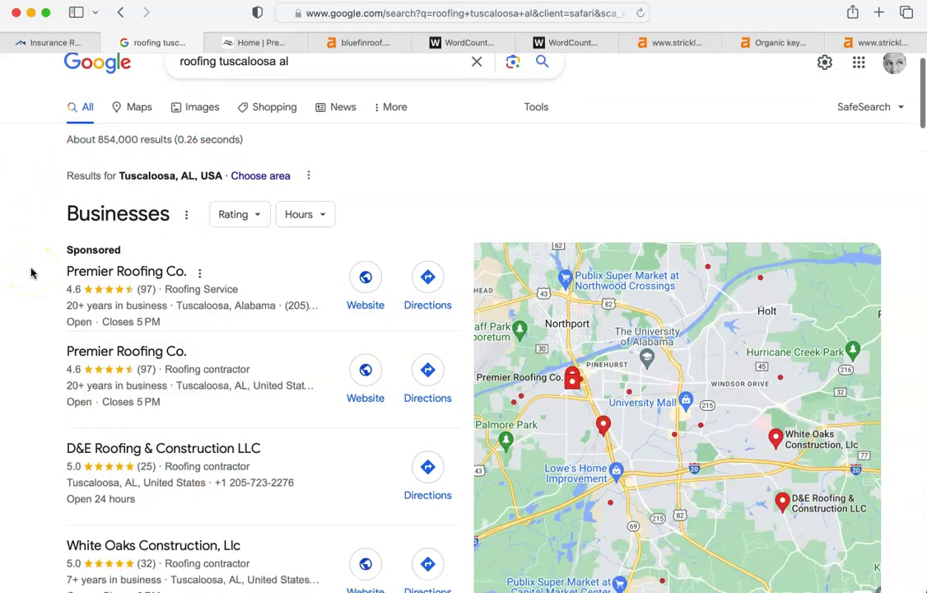
scroll(31, 273, "down", 2)
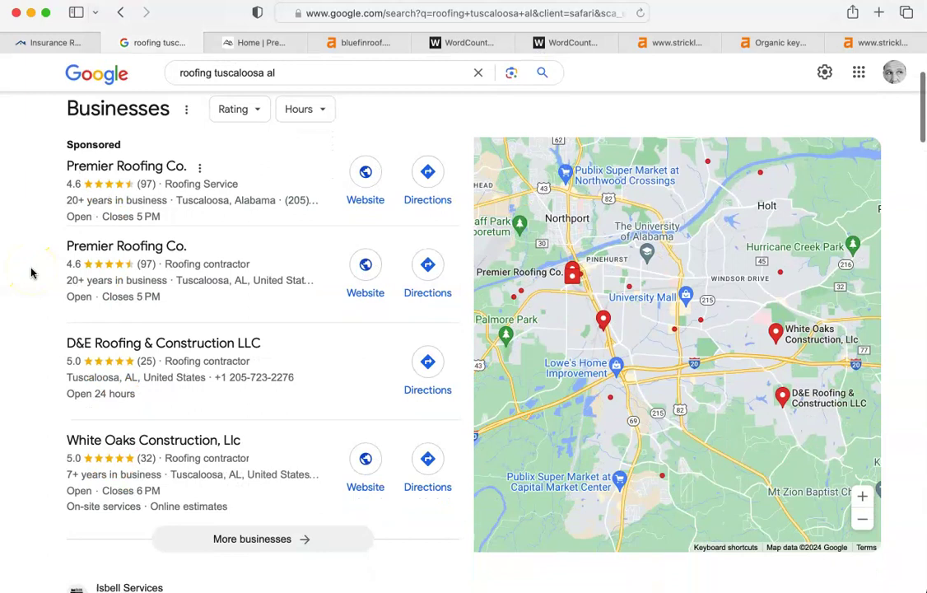
mouse_move(85, 162)
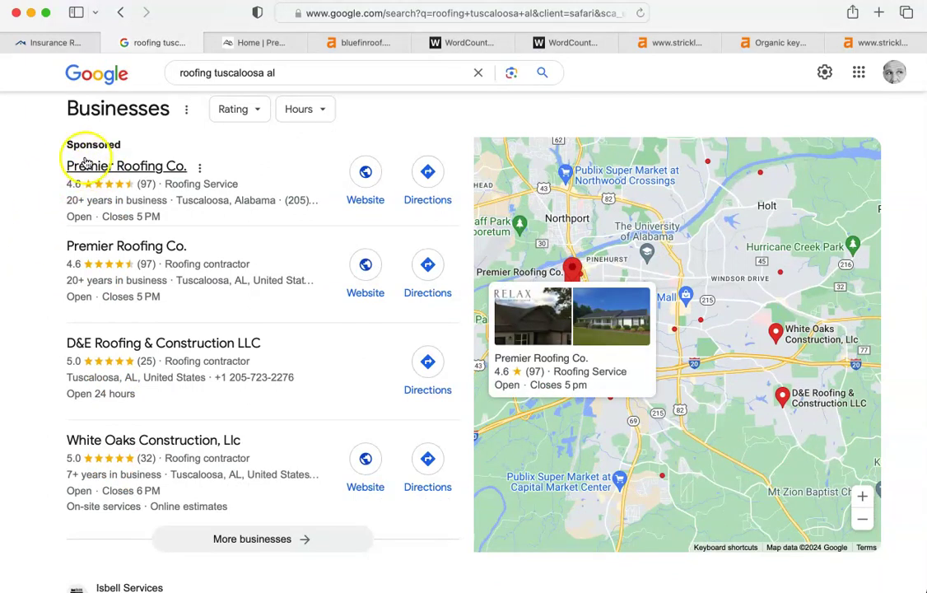
scroll(37, 154, "up", 5)
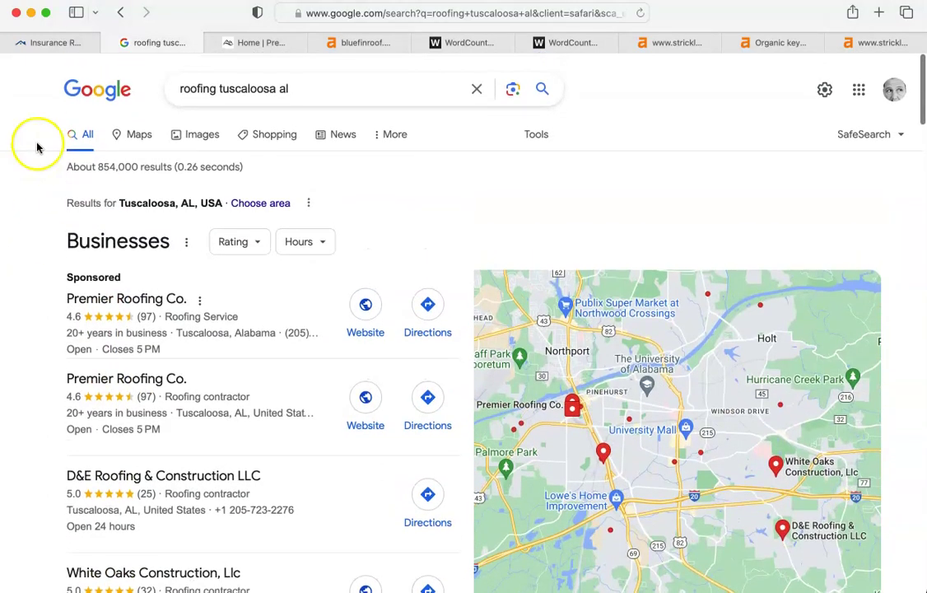
scroll(47, 333, "down", 1)
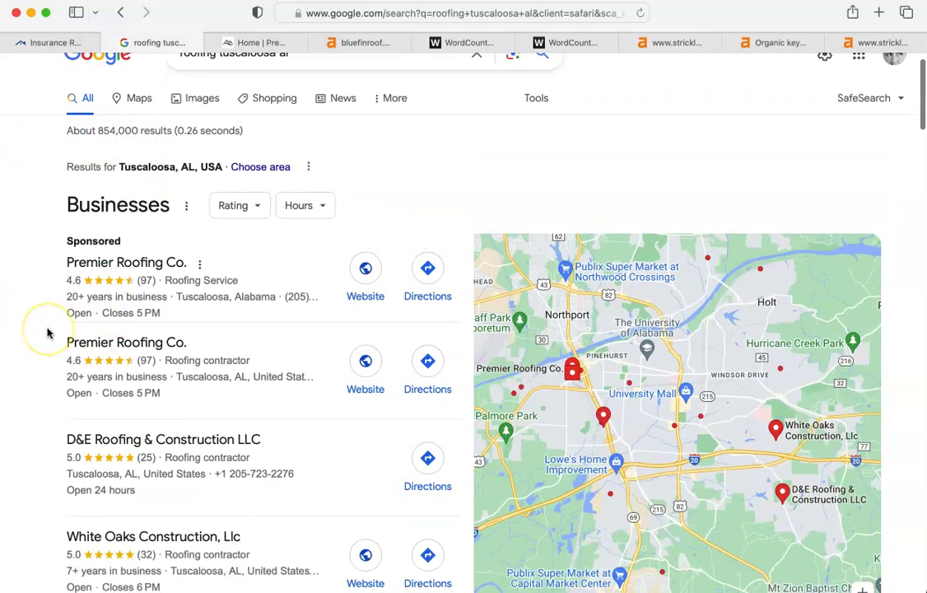
scroll(47, 332, "down", 3)
mouse_move(461, 322)
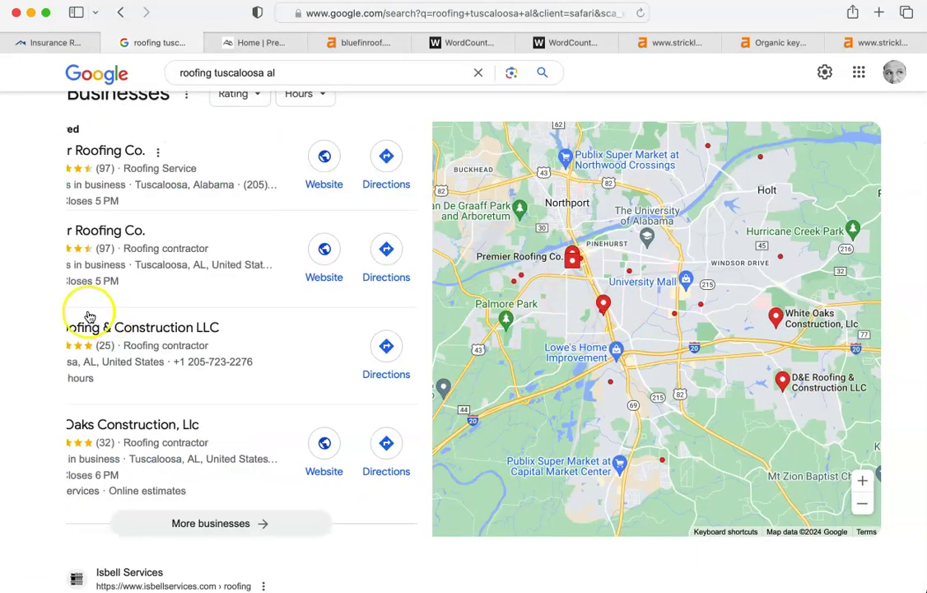
mouse_move(46, 220)
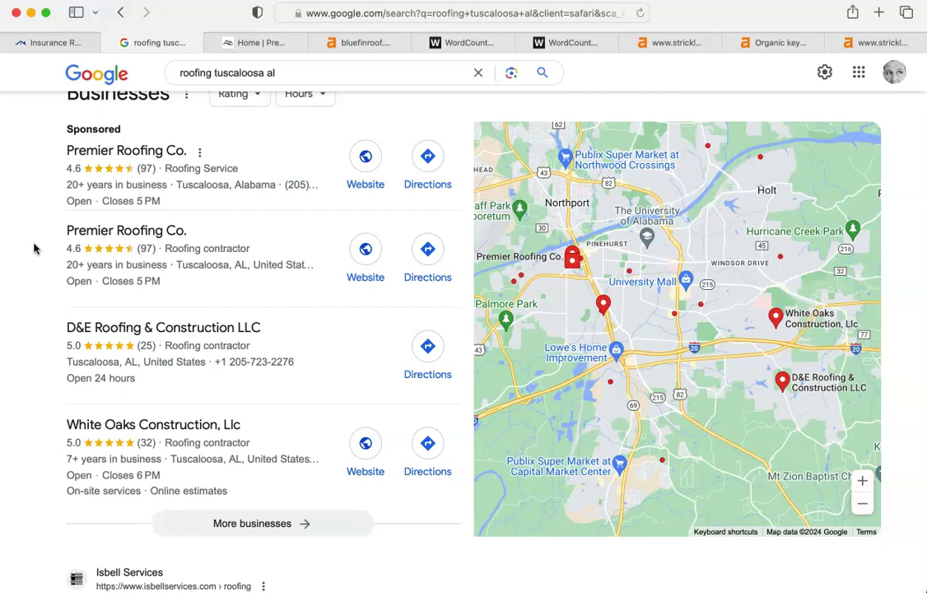
mouse_move(54, 192)
mouse_move(130, 265)
scroll(233, 293, "down", 5)
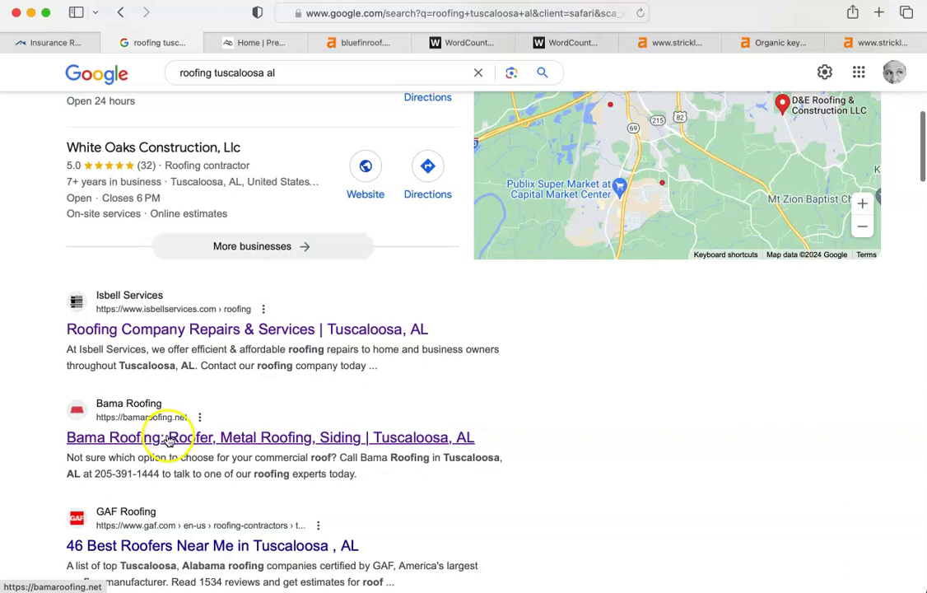
scroll(169, 439, "down", 5)
scroll(169, 439, "down", 1)
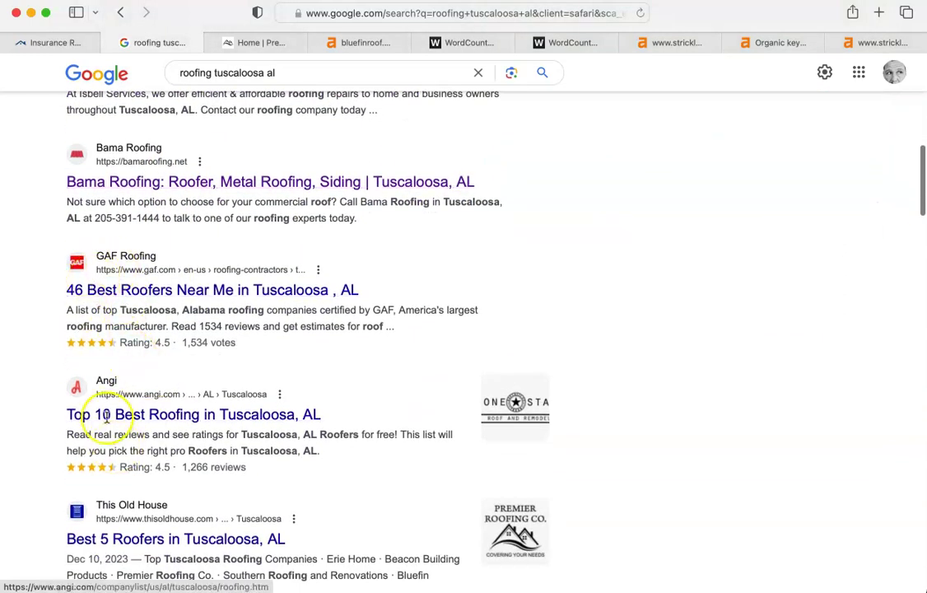
scroll(133, 453, "down", 3)
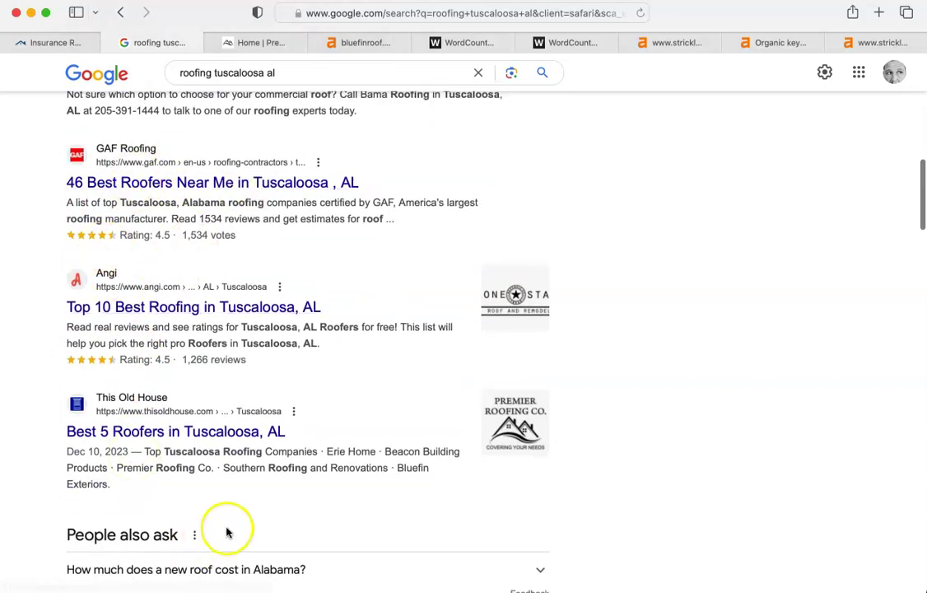
scroll(223, 497, "down", 1)
scroll(223, 497, "down", 10)
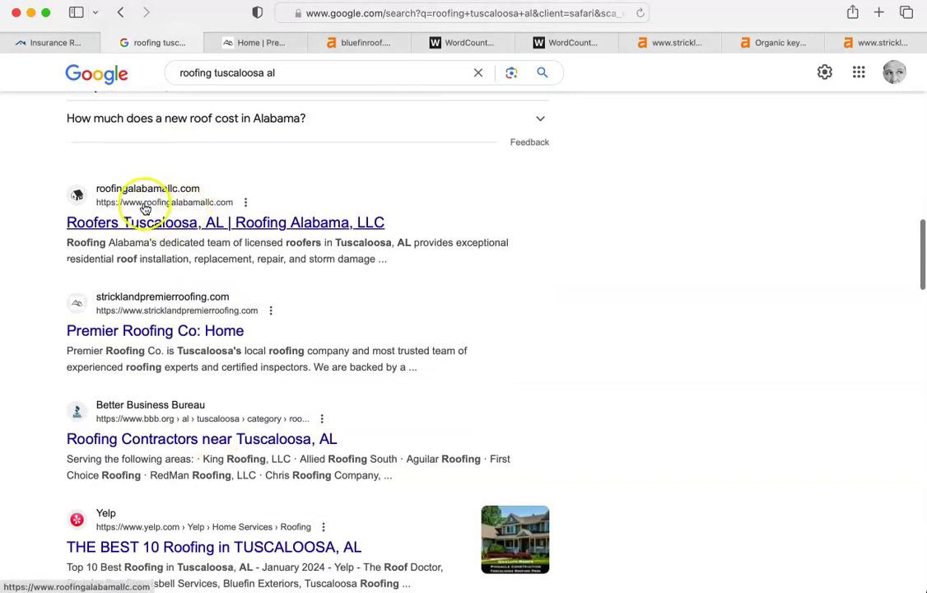
scroll(171, 201, "up", 5)
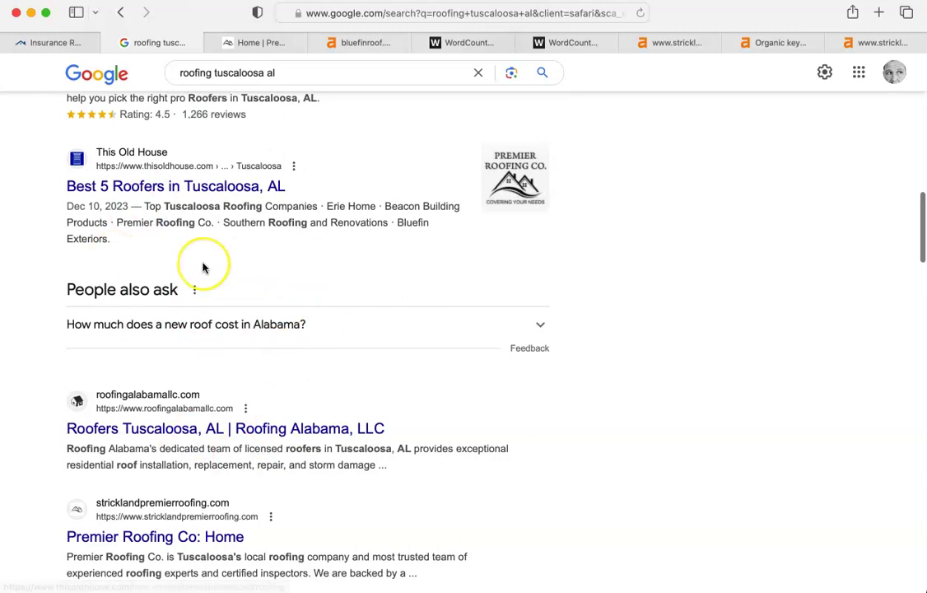
scroll(202, 265, "up", 8)
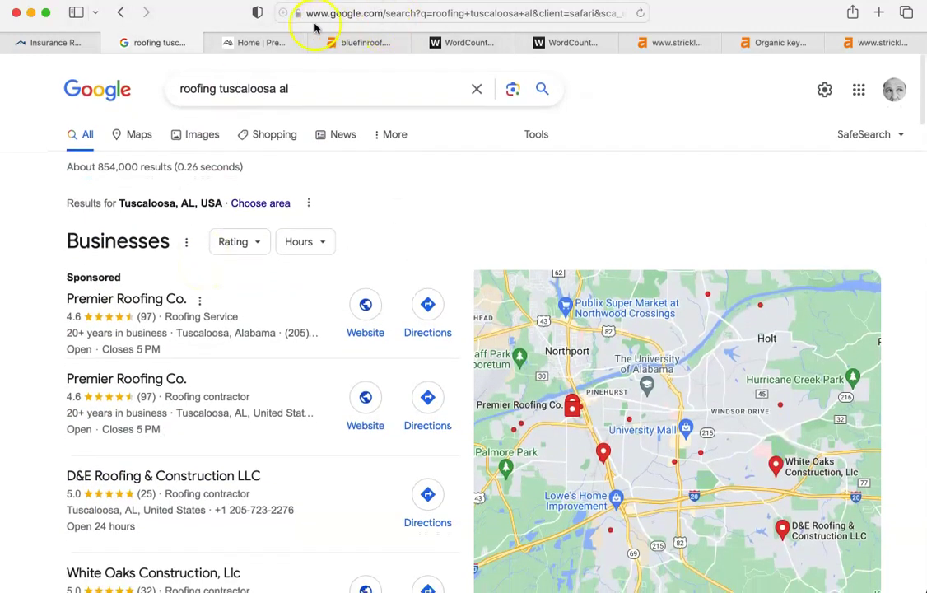
Paste the Bluefin homepage text into WordCounter (589 words, 3,501 characters), then bring up Premier Roofing's homepage
left_click(48, 42)
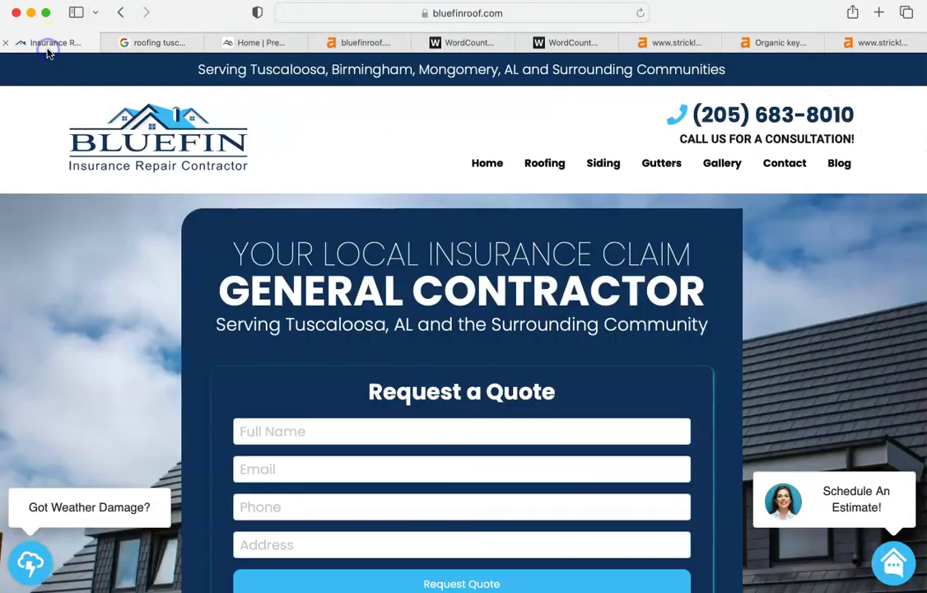
key("super+a")
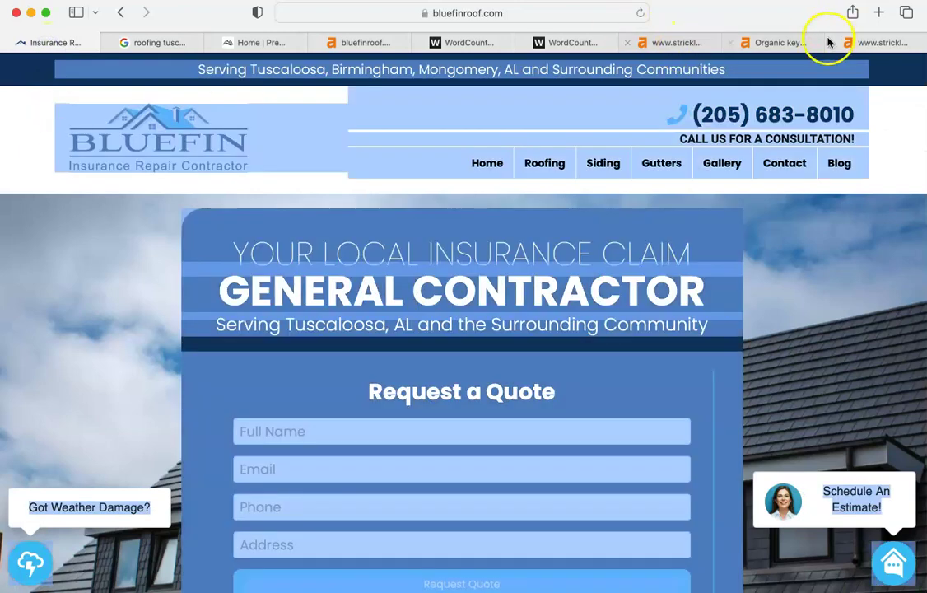
left_click(452, 41)
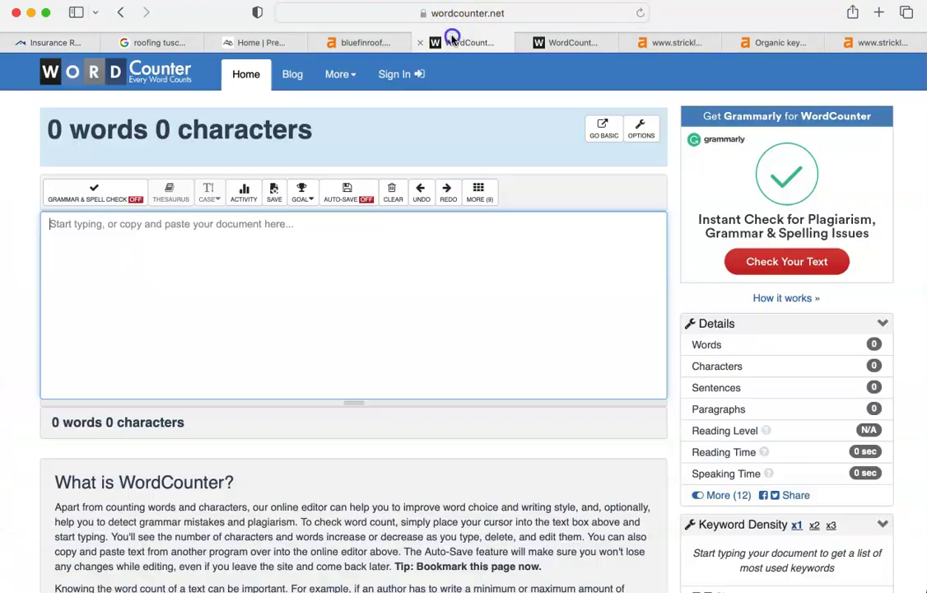
left_click(150, 251)
key("super+v")
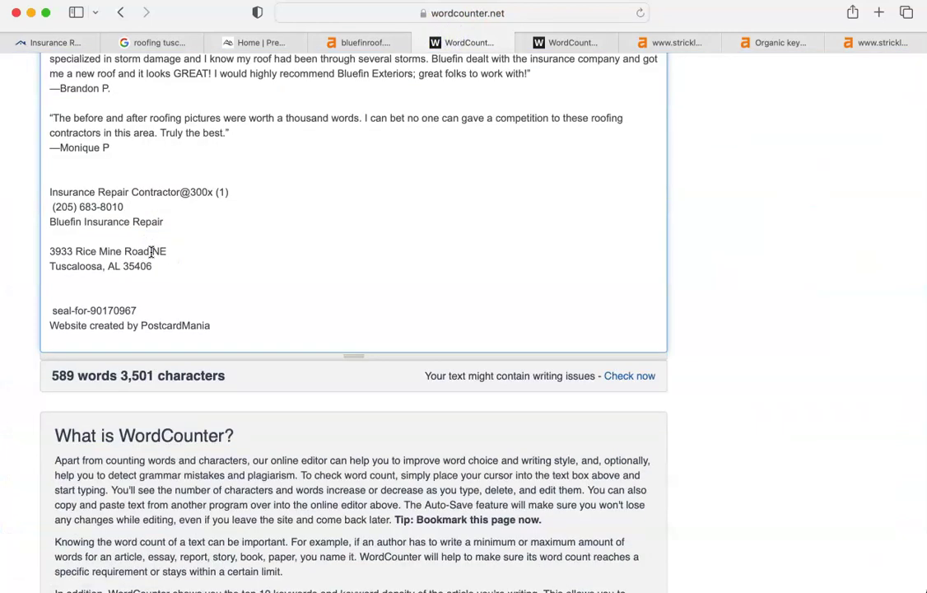
key("Return")
key("super+Up")
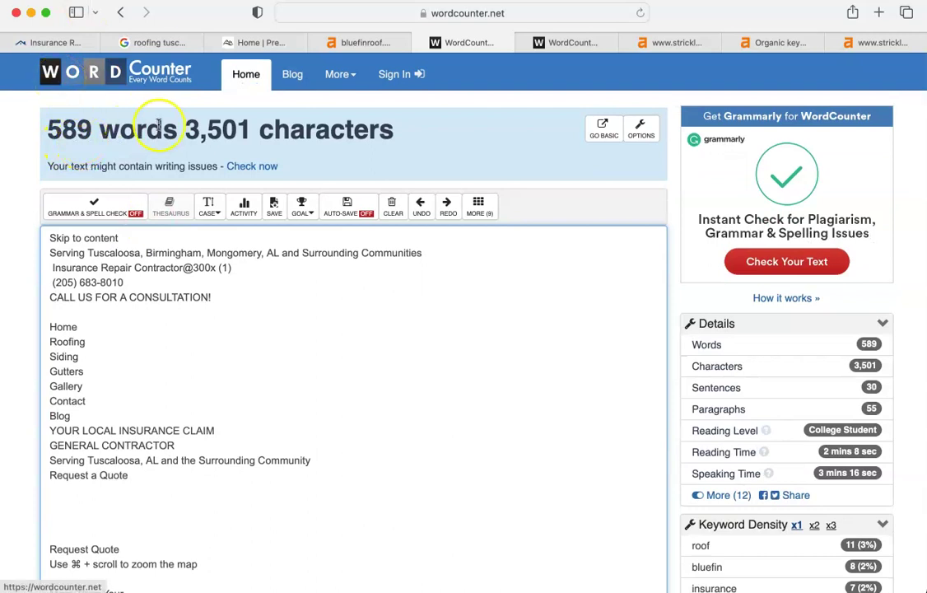
left_click(252, 44)
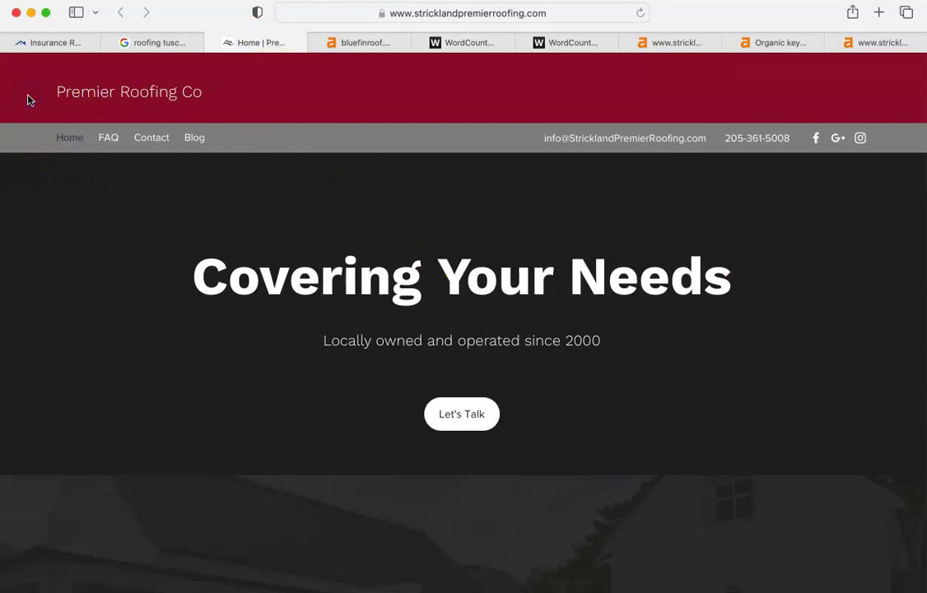
Count the Premier Roofing homepage text in the second WordCounter: 922 words, 5,801 characters
key("super+a")
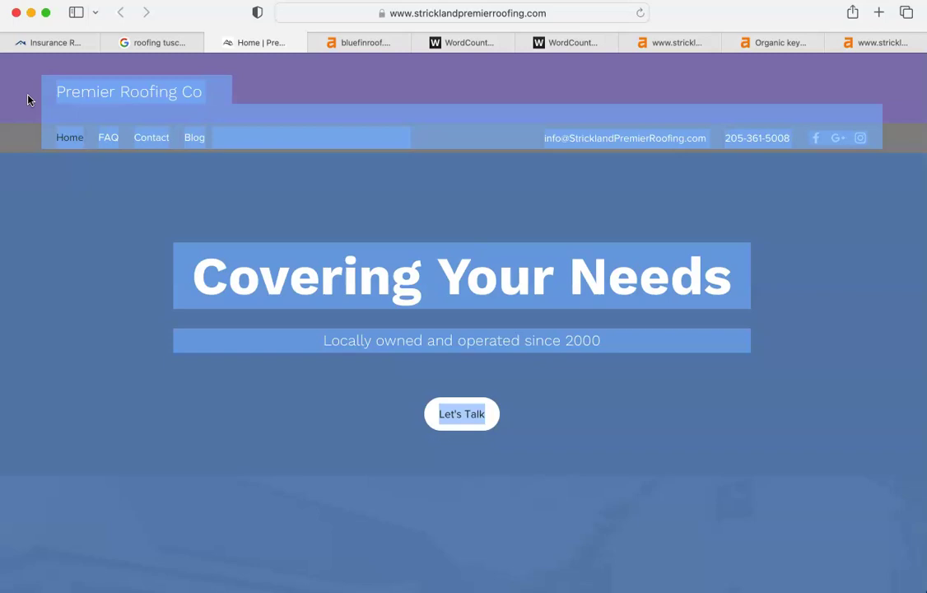
left_click(577, 39)
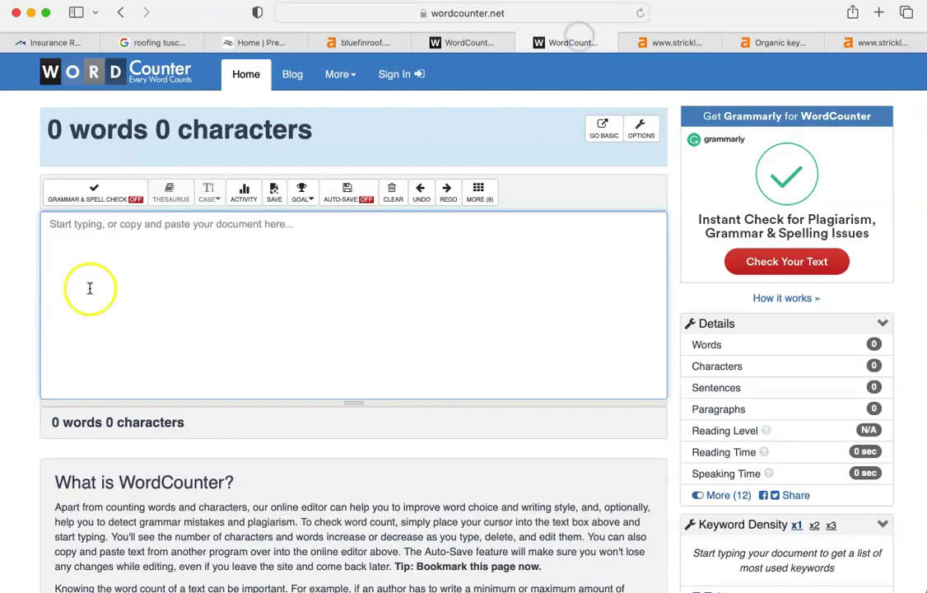
left_click(110, 253)
key("super+v")
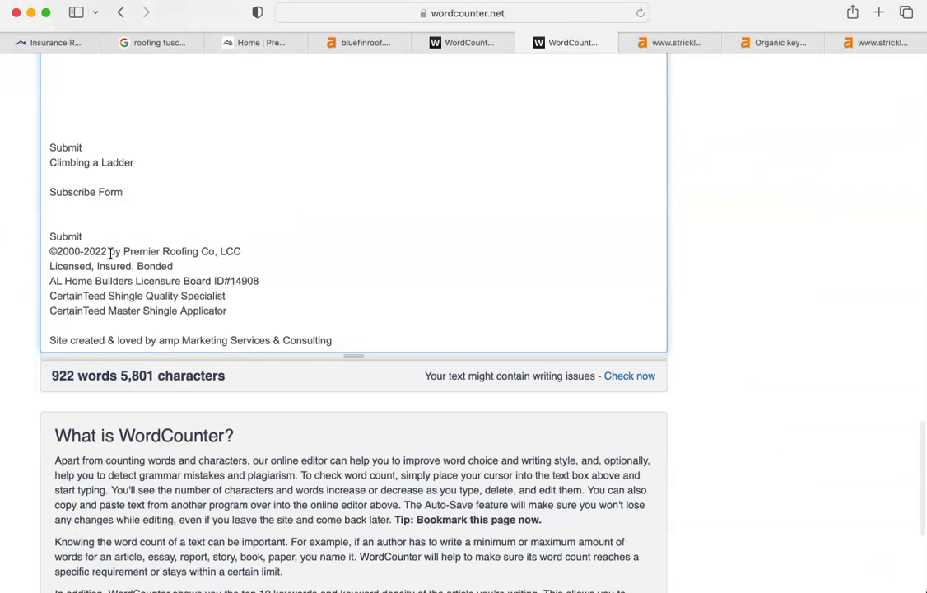
scroll(110, 254, "up", 15)
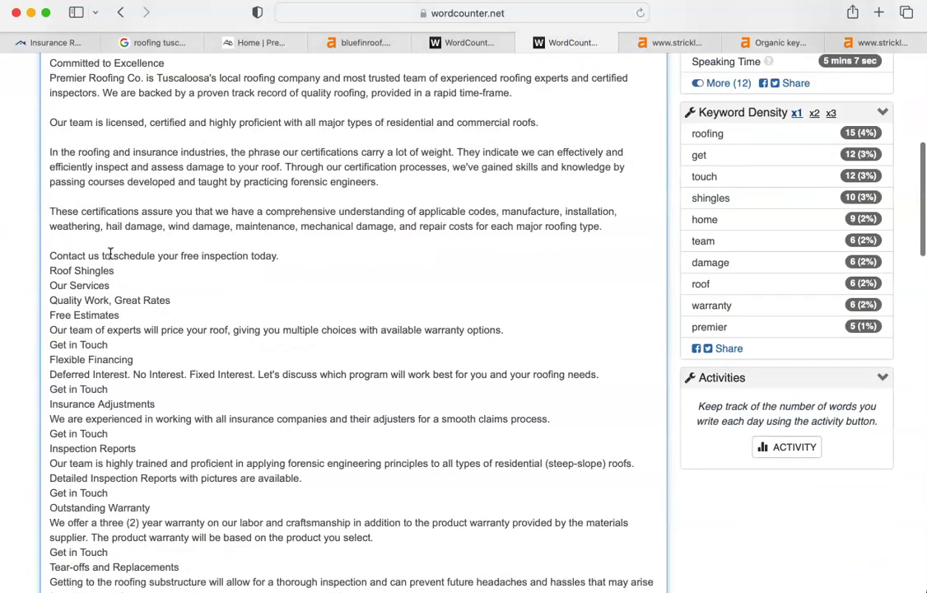
Compare with Bluefin's 589 words, where roof (11, 3%) and bluefin (8, 2%) lead keyword density
left_click(486, 47)
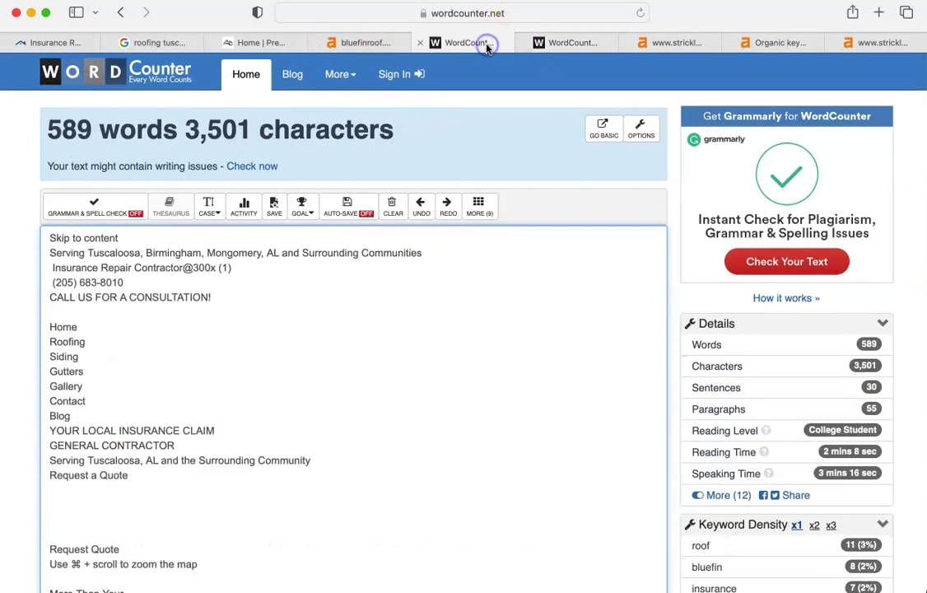
left_click(554, 43)
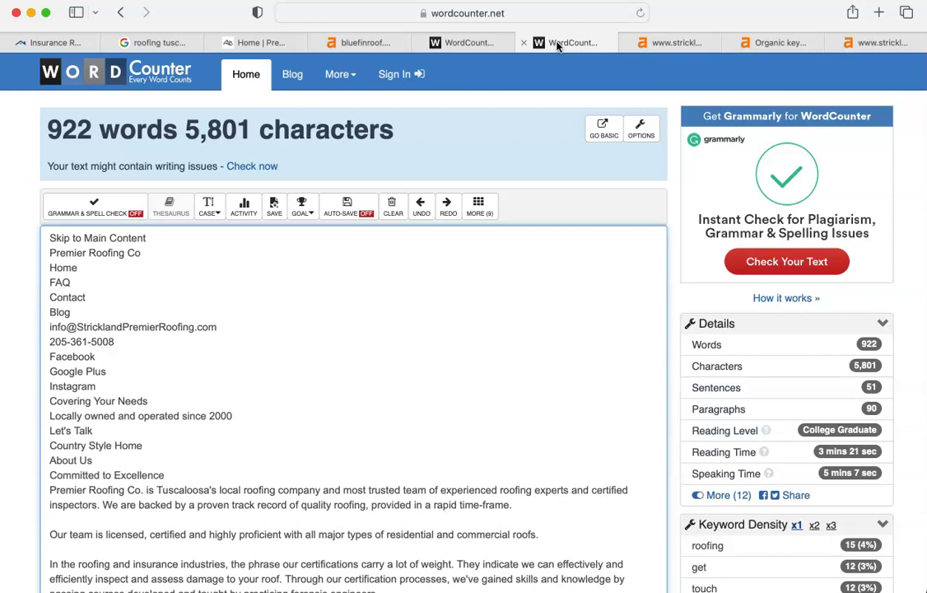
left_click(476, 42)
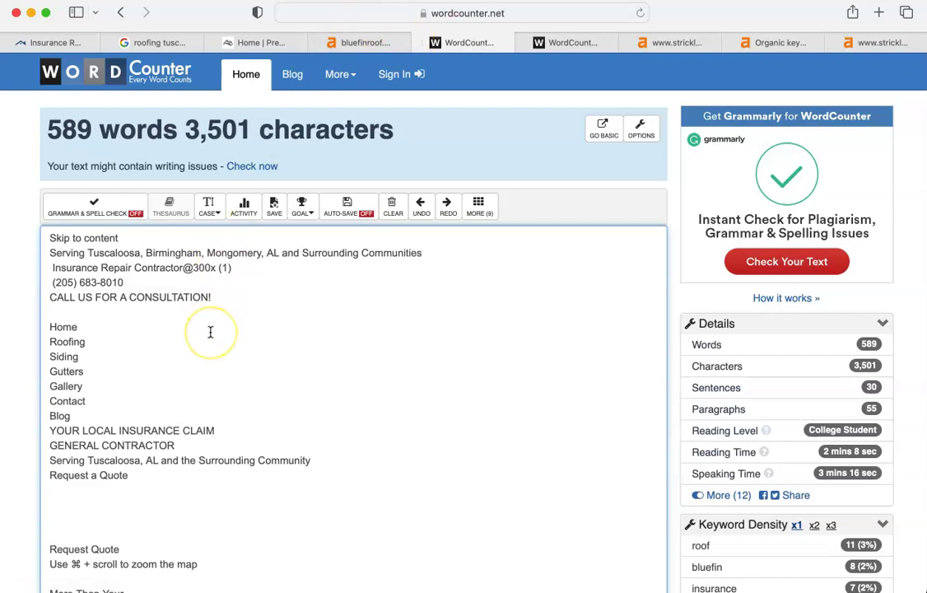
scroll(210, 332, "up", 3)
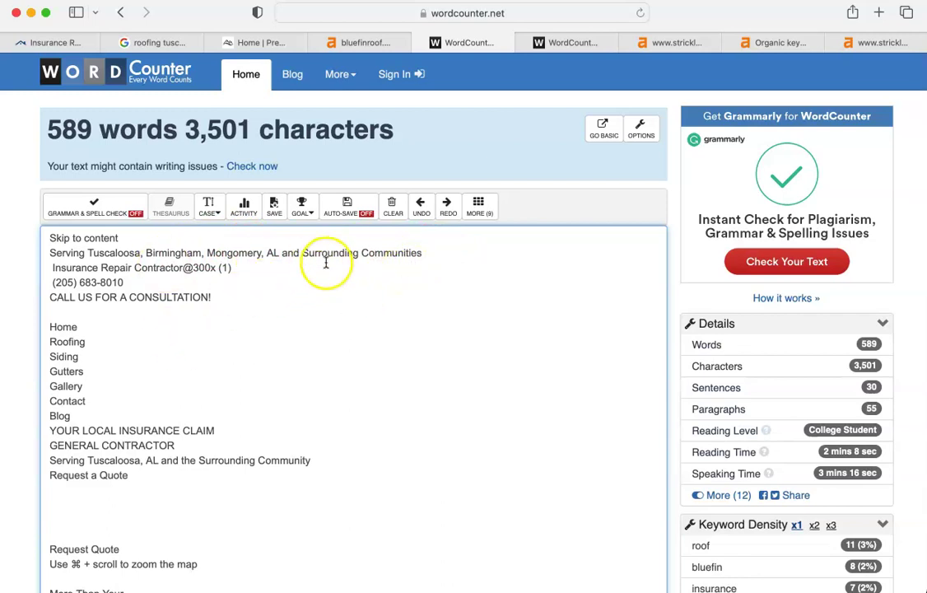
Read the file name of the 'See Some of Our Best Work' house photo via Save Image As, then cancel
left_click(42, 45)
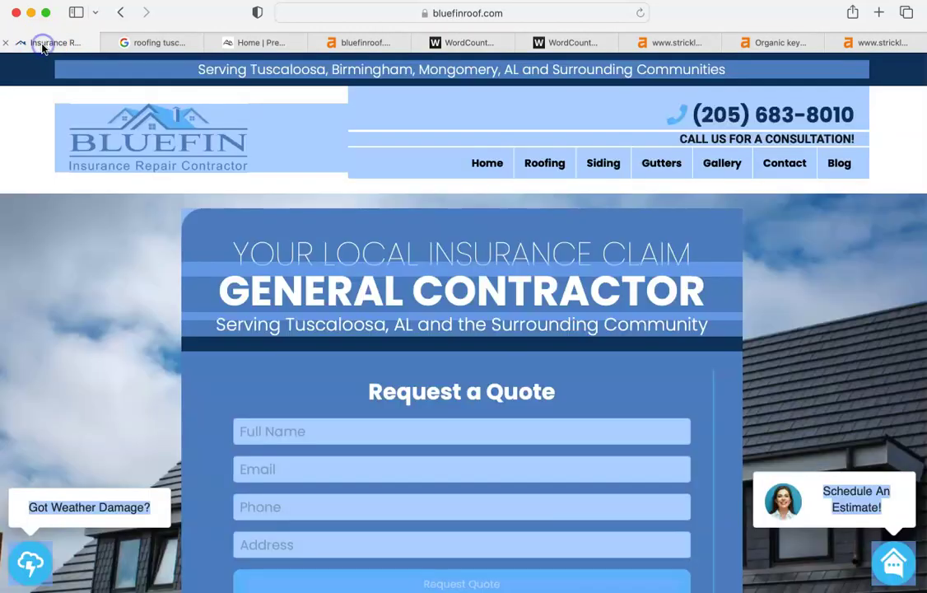
scroll(118, 321, "down", 10)
left_click(117, 323)
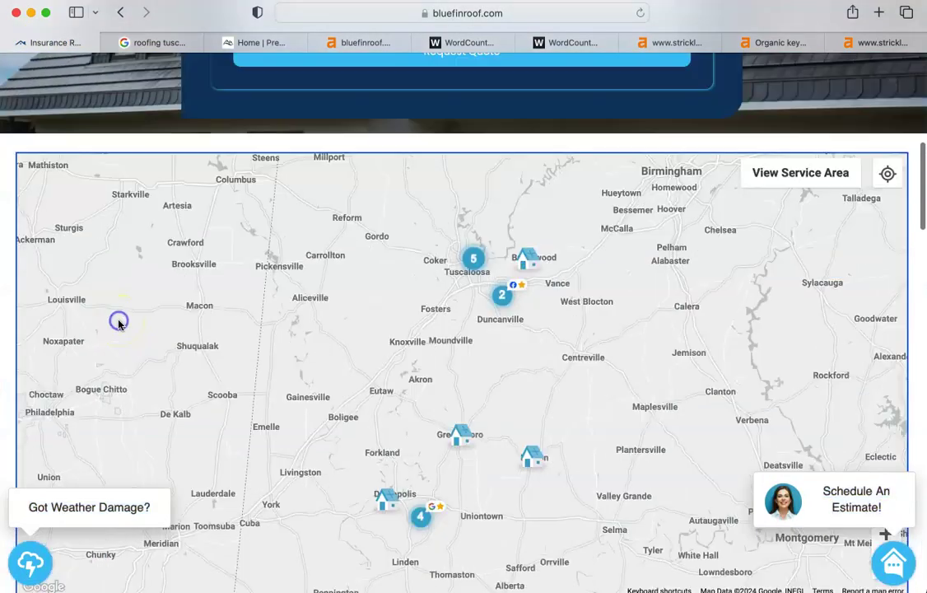
scroll(118, 323, "down", 10)
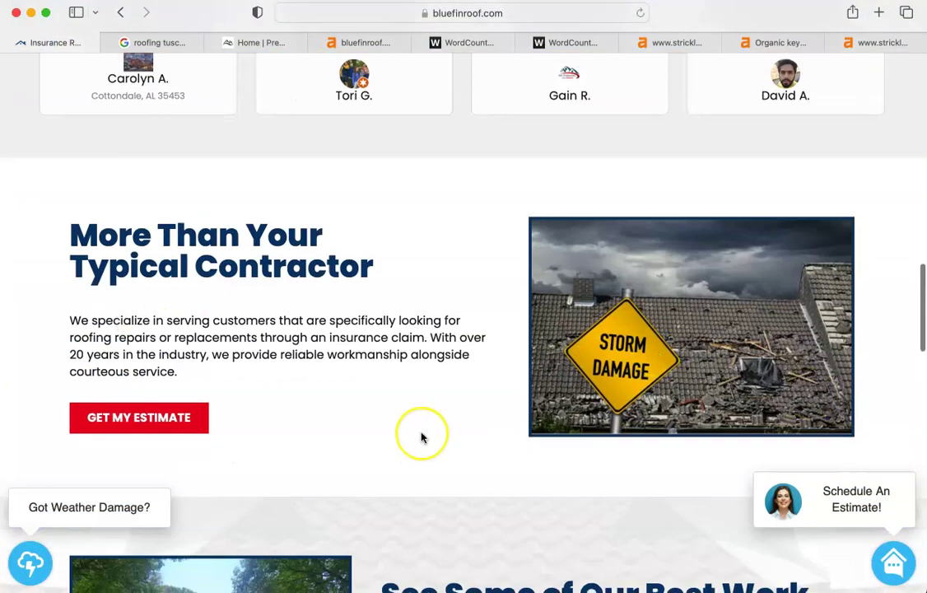
scroll(421, 437, "down", 5)
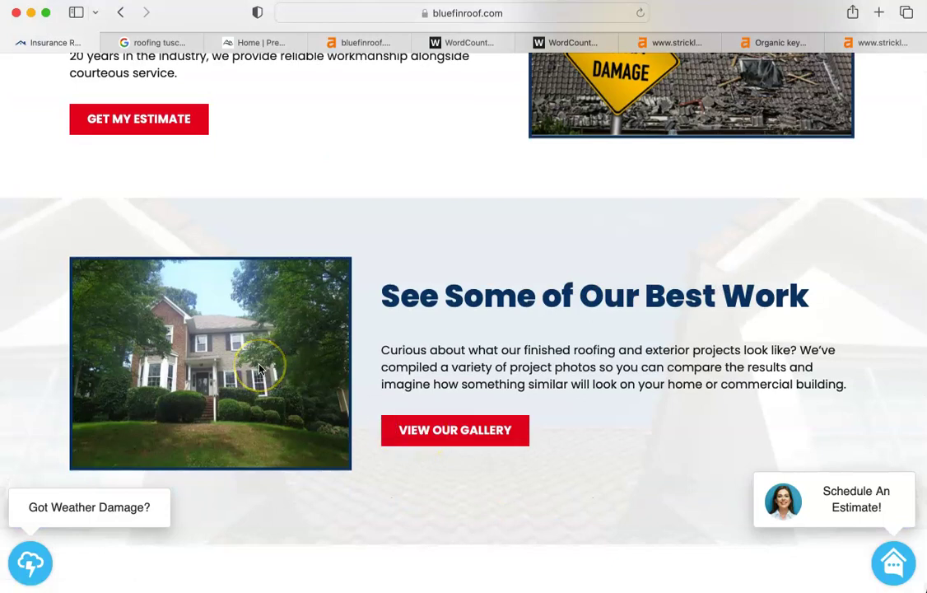
right_click(259, 367)
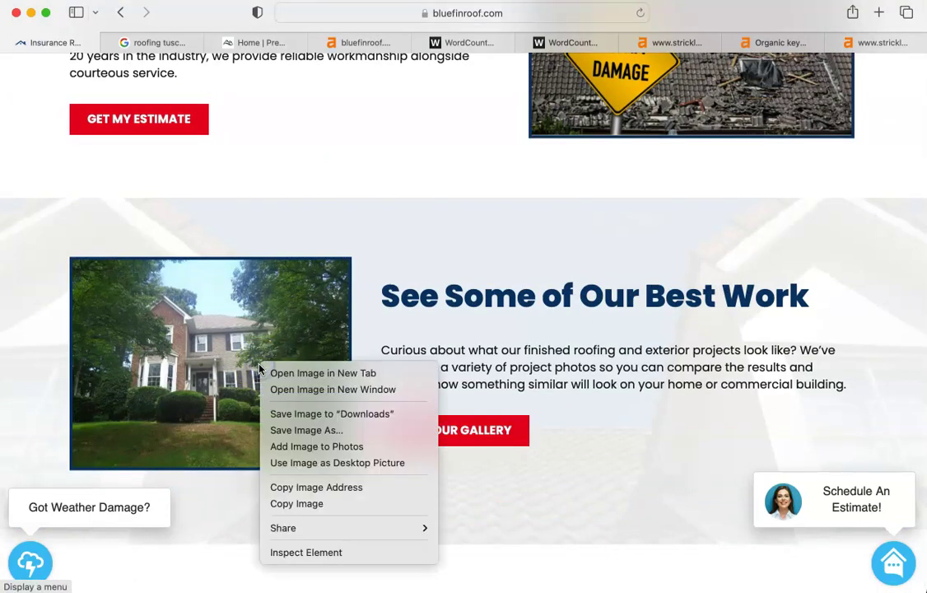
left_click(289, 430)
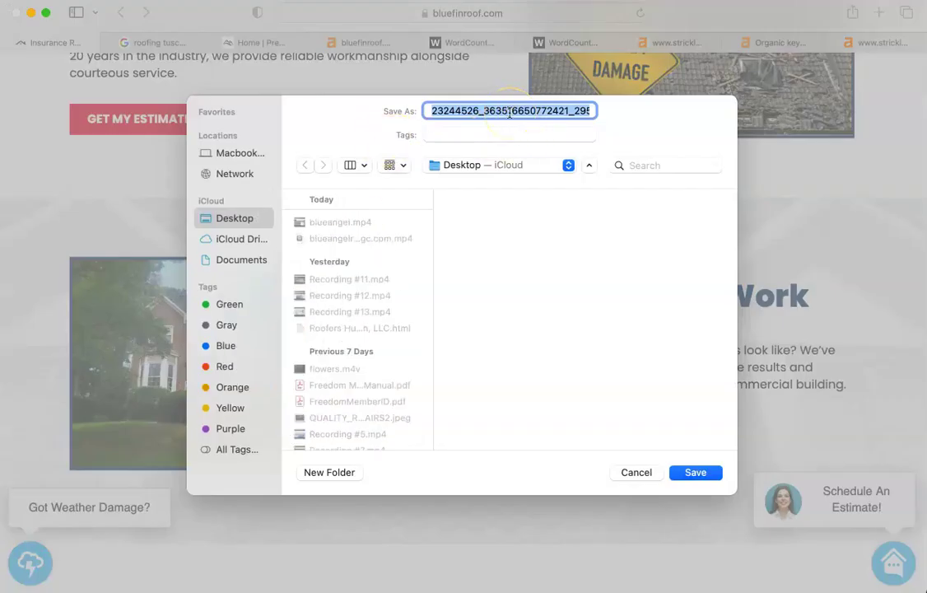
key("Right")
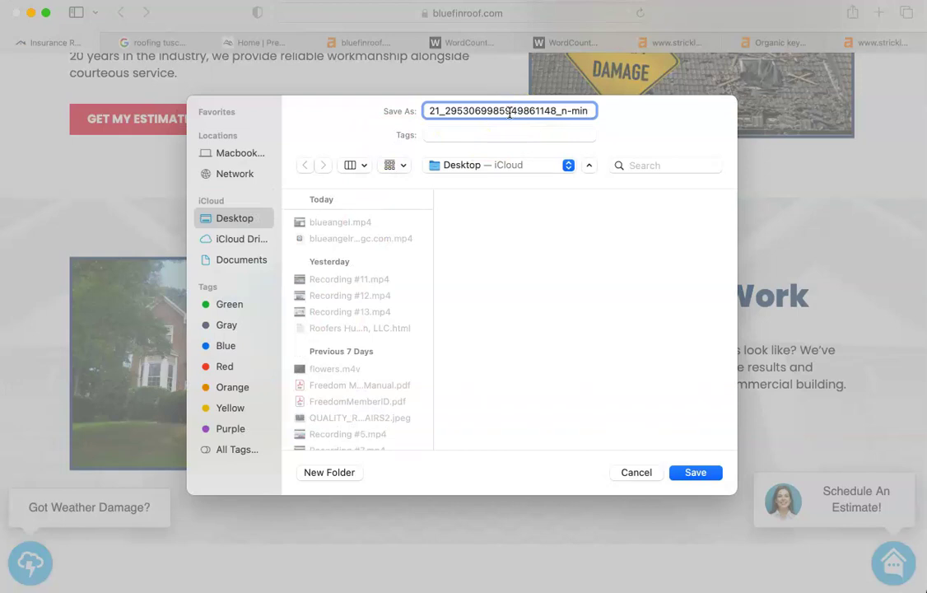
key("Left")
key("Left")
key("Left")
key("Left")
key("Left")
key("Left")
key("Left")
key("Left")
key("Left")
key("Left")
key("Left")
key("Left")
key("Left")
key("Left")
key("Left")
key("Left")
key("Left")
key("Left")
key("Left")
key("Left")
key("Left")
key("Left")
key("Left")
key("Left")
key("Left")
key("Left")
key("Left")
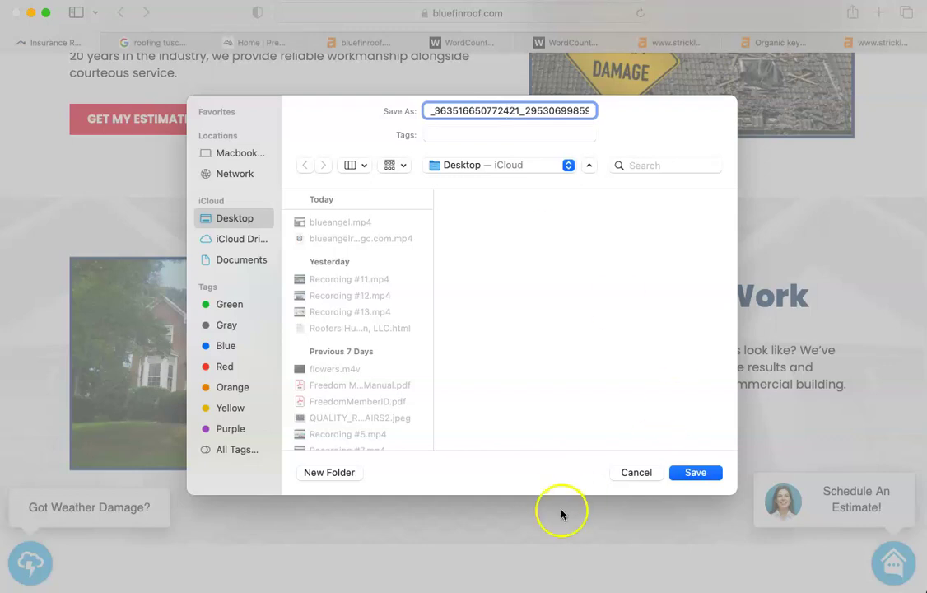
left_click(633, 475)
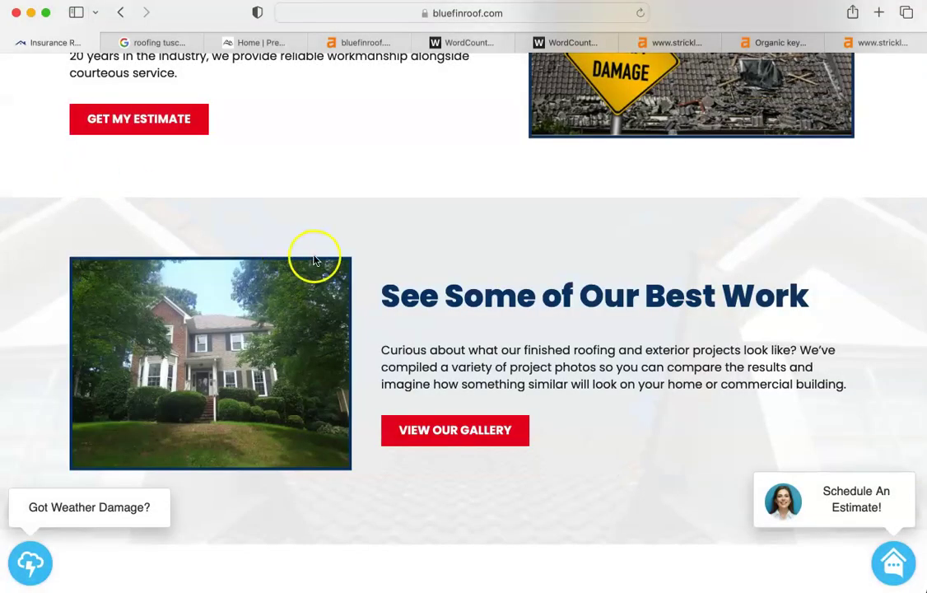
View bluefinroof.com's Ahrefs overview (DR 8, 234 backlinks, 50 referring domains) after glancing at stricklandpremierroofing.com's
scroll(120, 233, "up", 10)
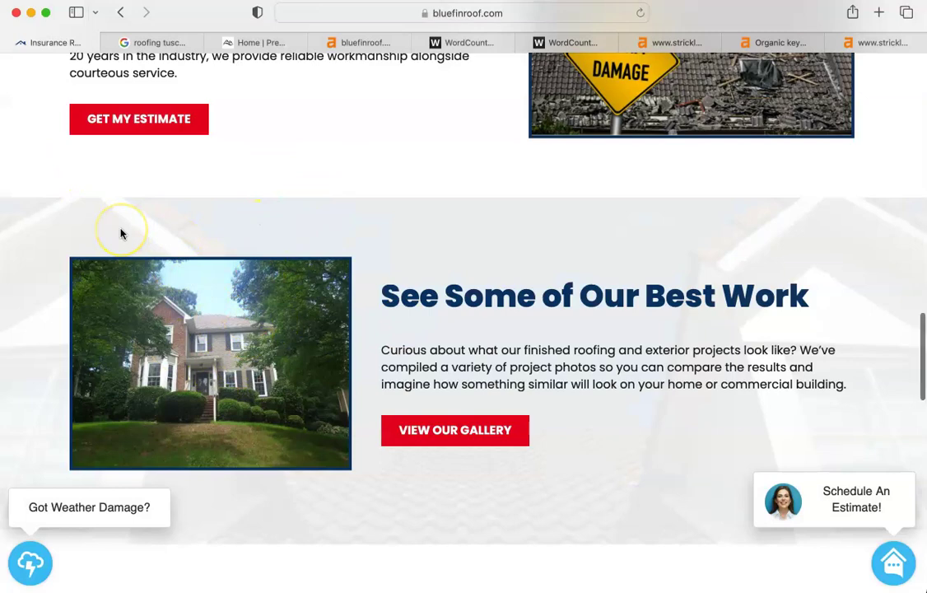
scroll(121, 232, "up", 10)
mouse_move(540, 162)
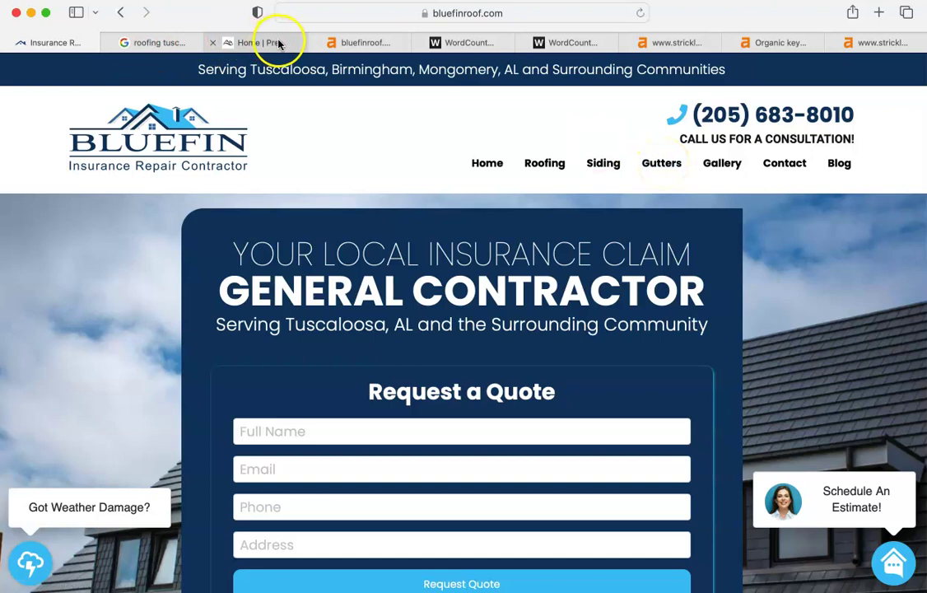
left_click(348, 43)
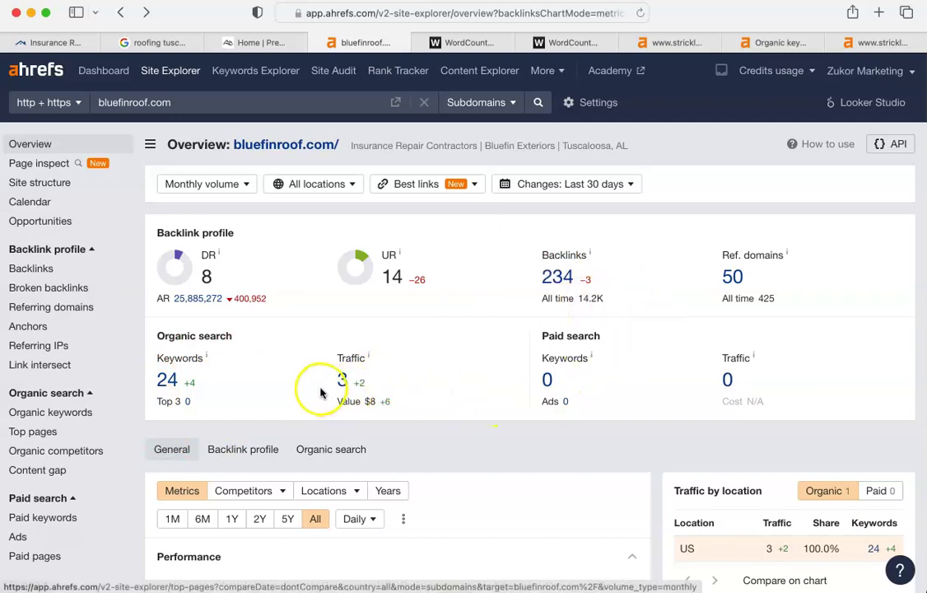
left_click(668, 43)
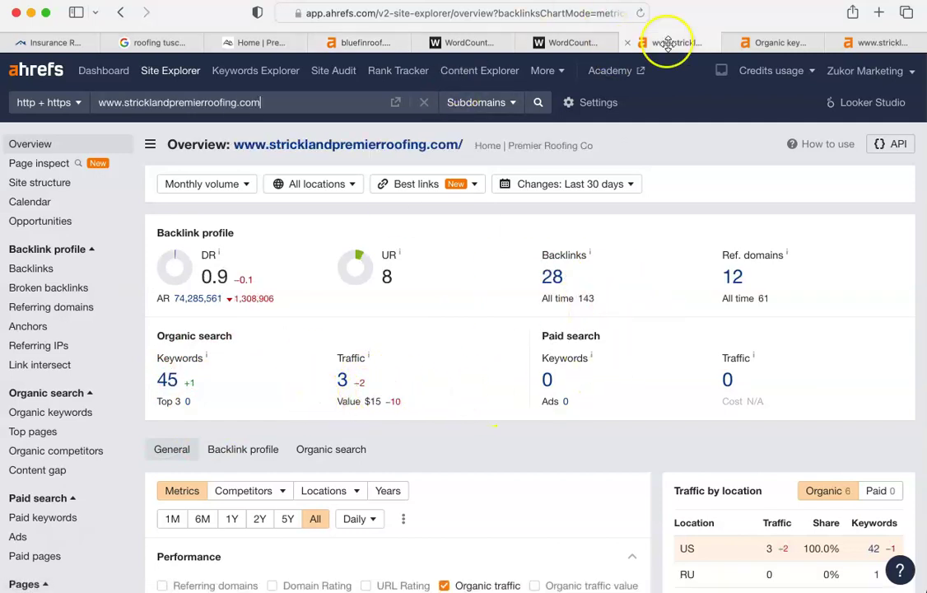
left_click(358, 45)
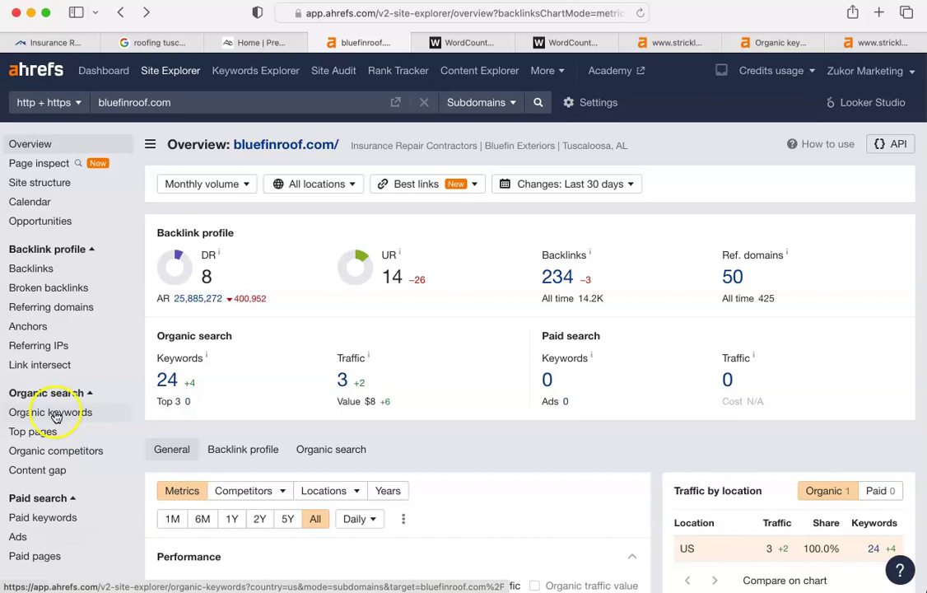
left_click(54, 416)
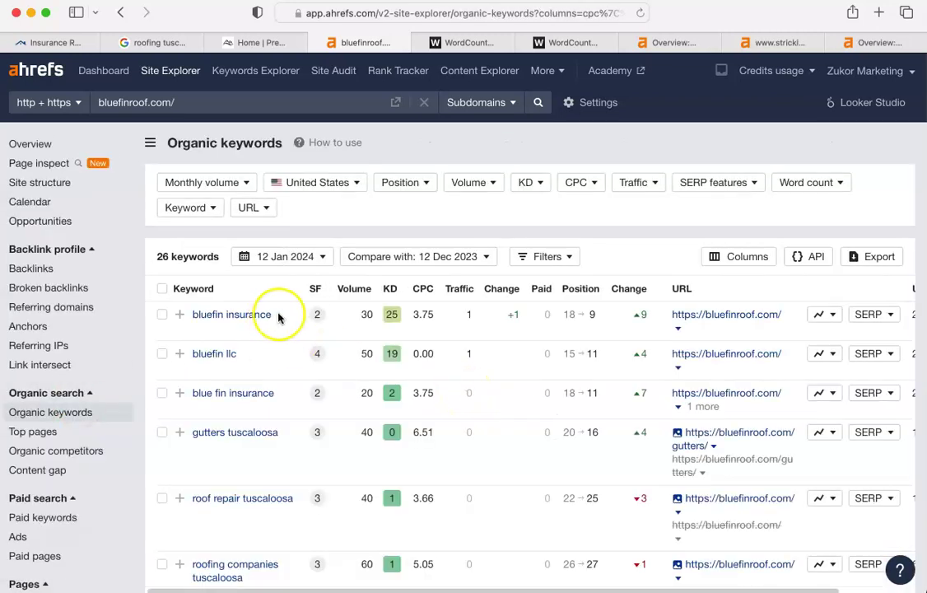
scroll(255, 393, "down", 1)
scroll(257, 399, "down", 10)
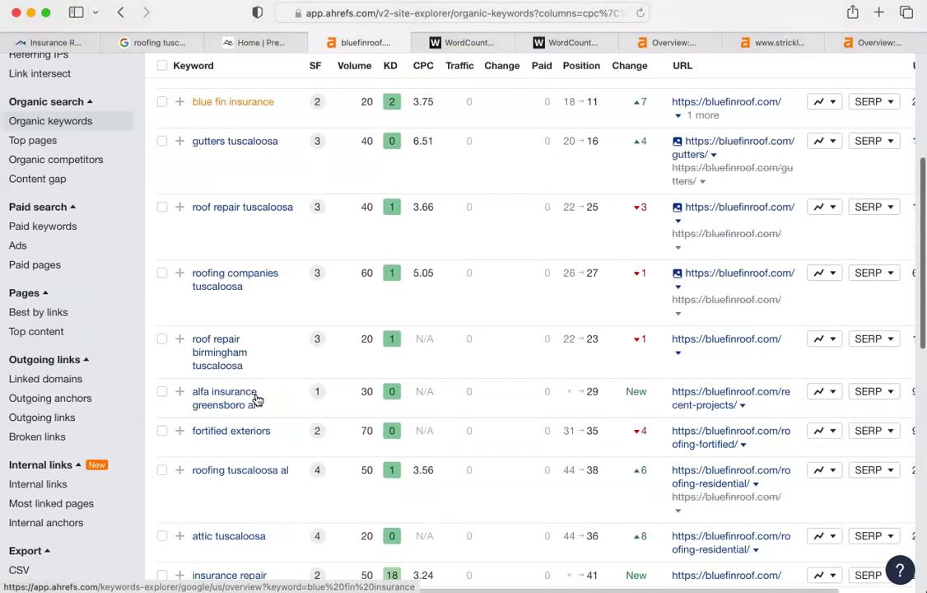
scroll(258, 400, "down", 1)
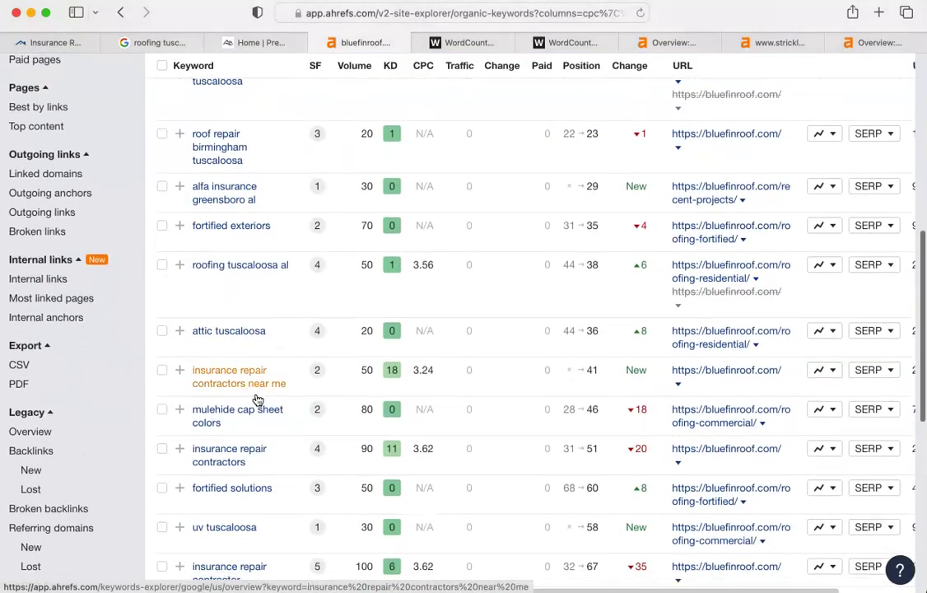
scroll(257, 393, "up", 1)
left_click(218, 305)
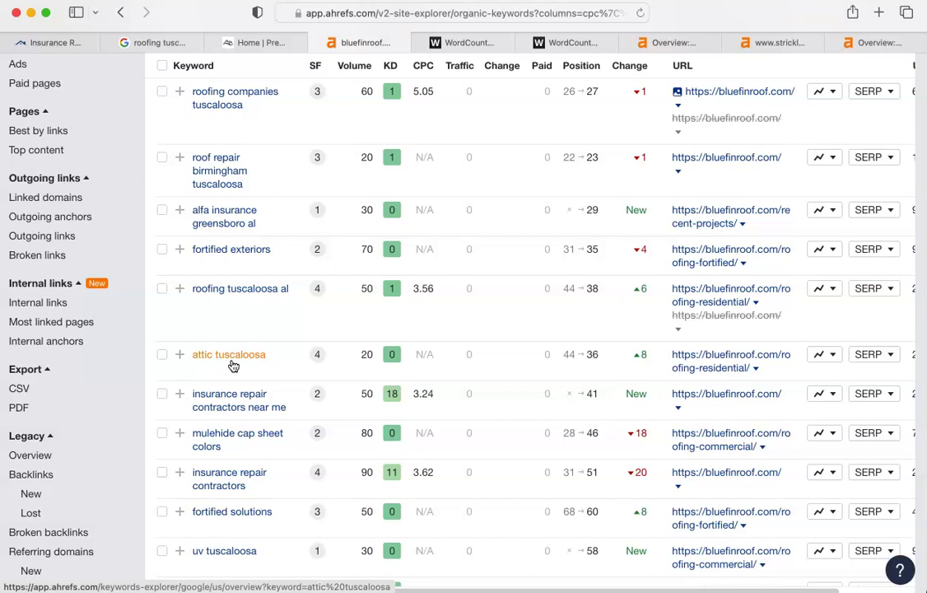
scroll(233, 365, "up", 10)
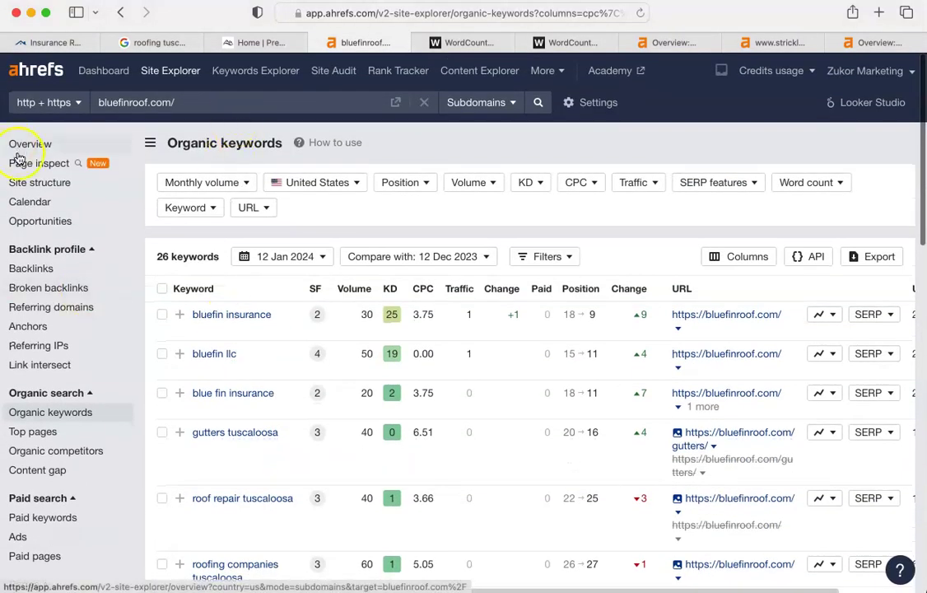
left_click(19, 148)
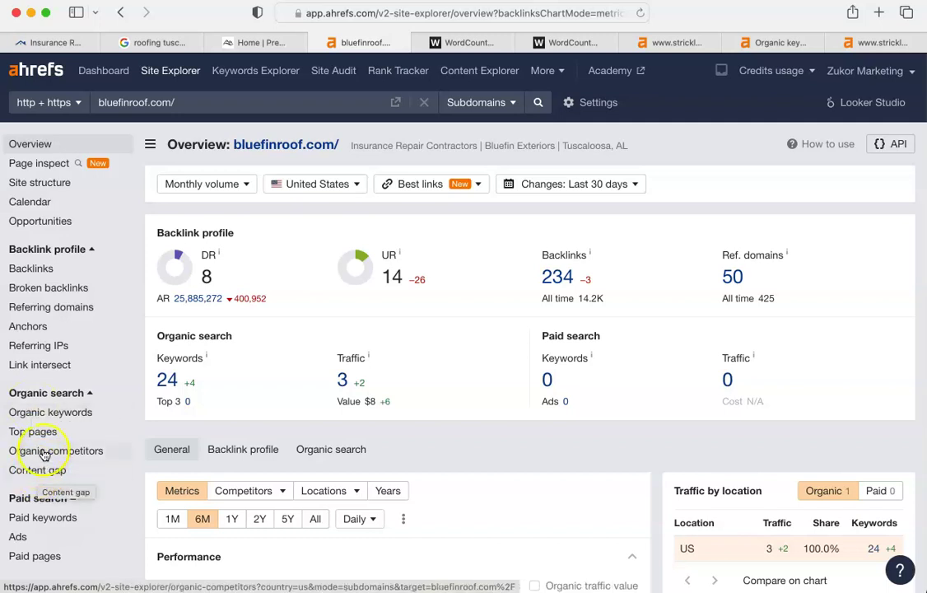
Copy the restoremastersllc.com address from the organic competitors list and select the keyword report's target field
left_click(43, 449)
scroll(45, 453, "down", 10)
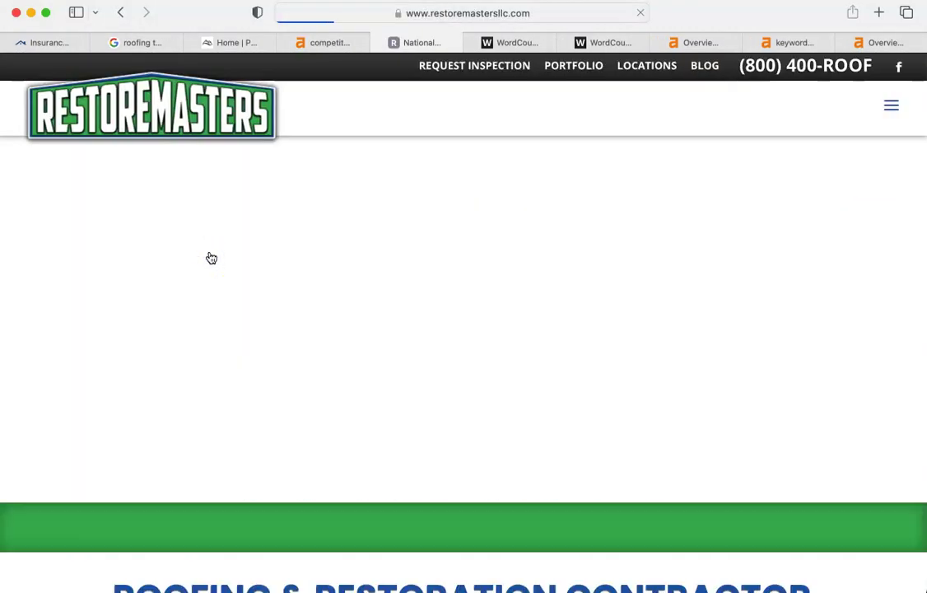
left_click(386, 263)
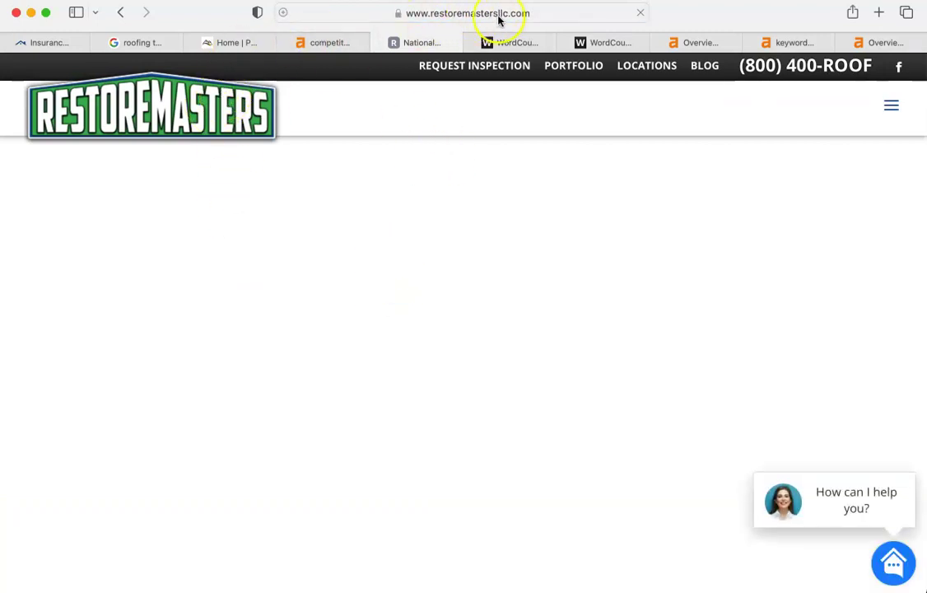
left_click(536, 14)
key("cmd+c")
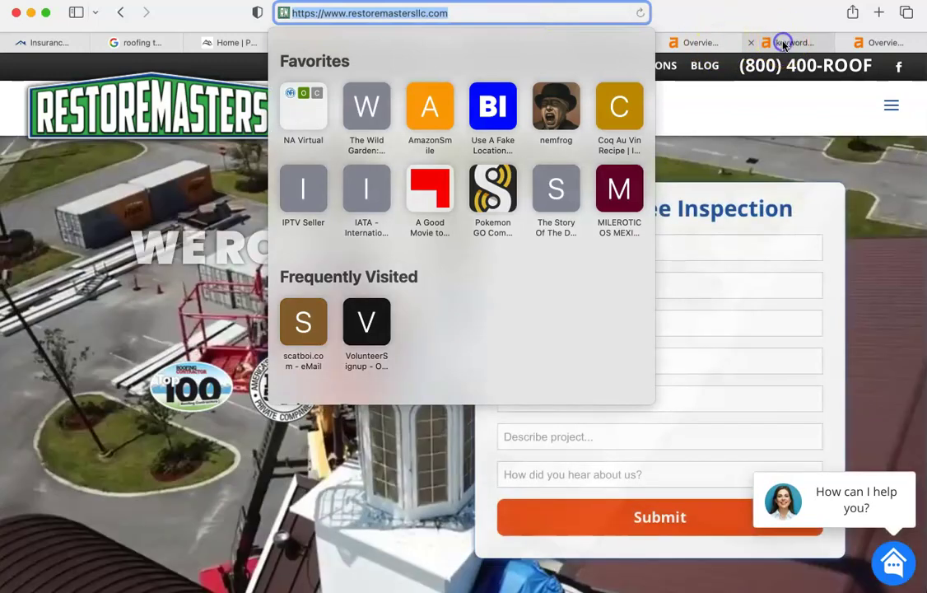
left_click(783, 43)
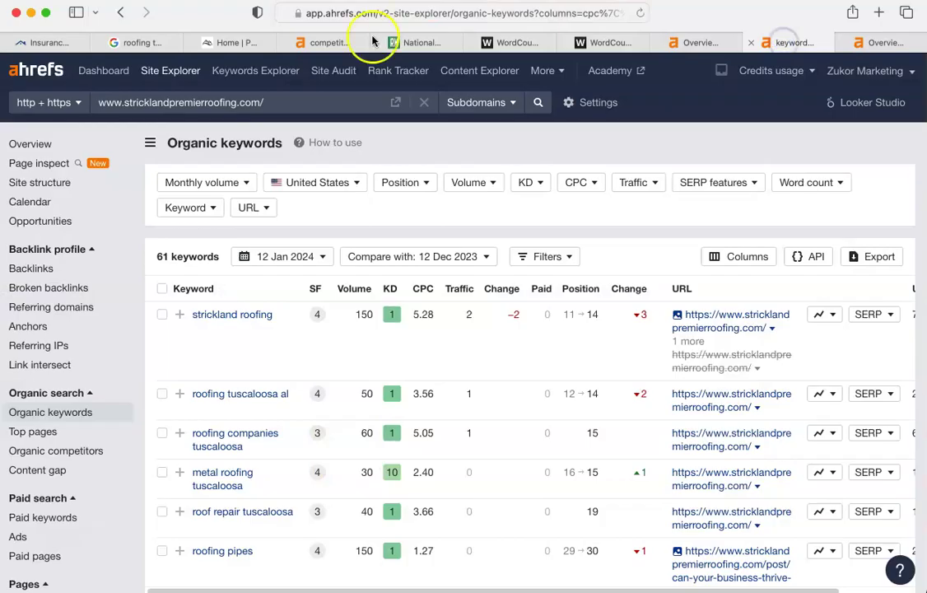
triple_click(281, 104)
Run organic keywords for restoremastersllc.com and scroll its 22,686 keywords, led by fire damage repair
key("cmd+v")
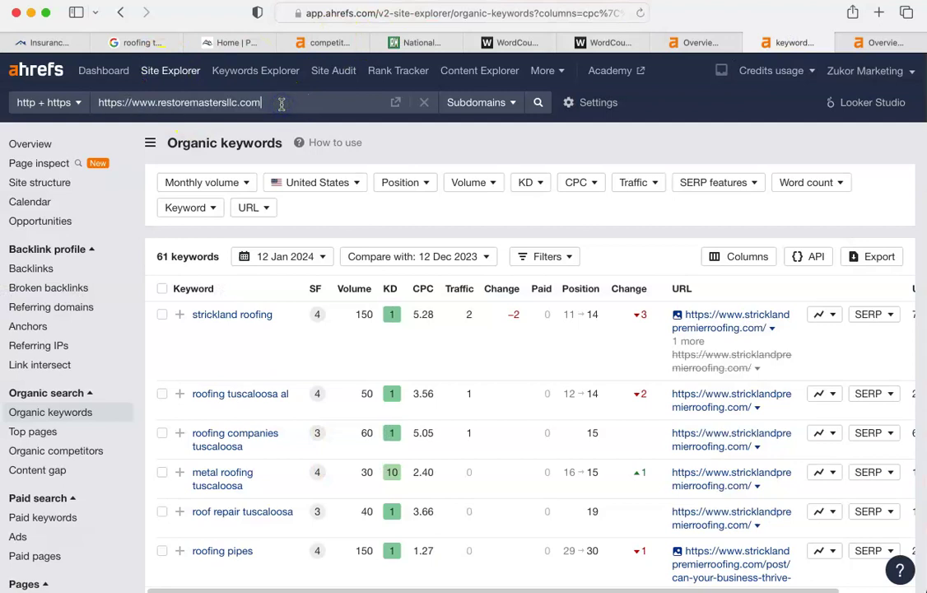
key("Return")
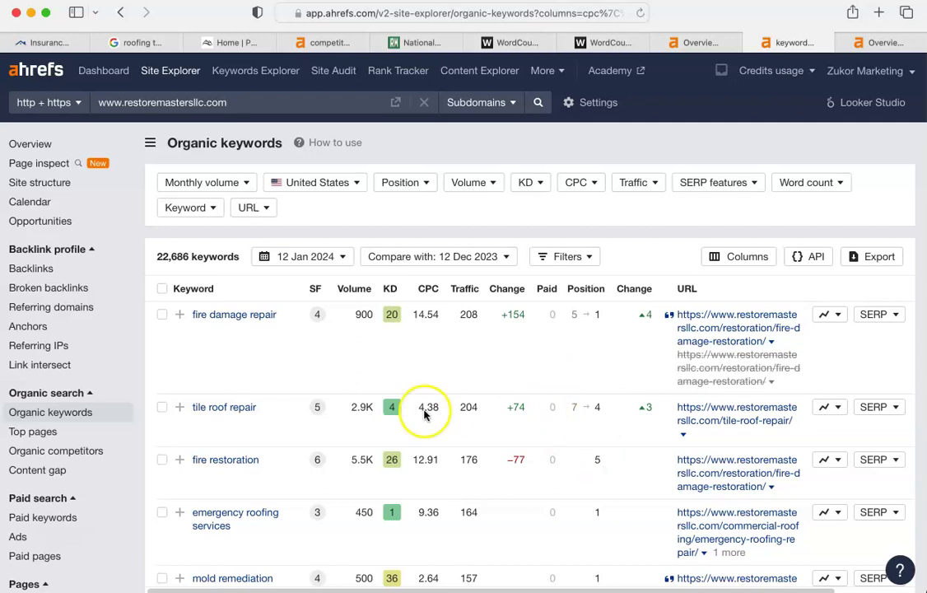
scroll(300, 368, "down", 2)
scroll(300, 370, "down", 1)
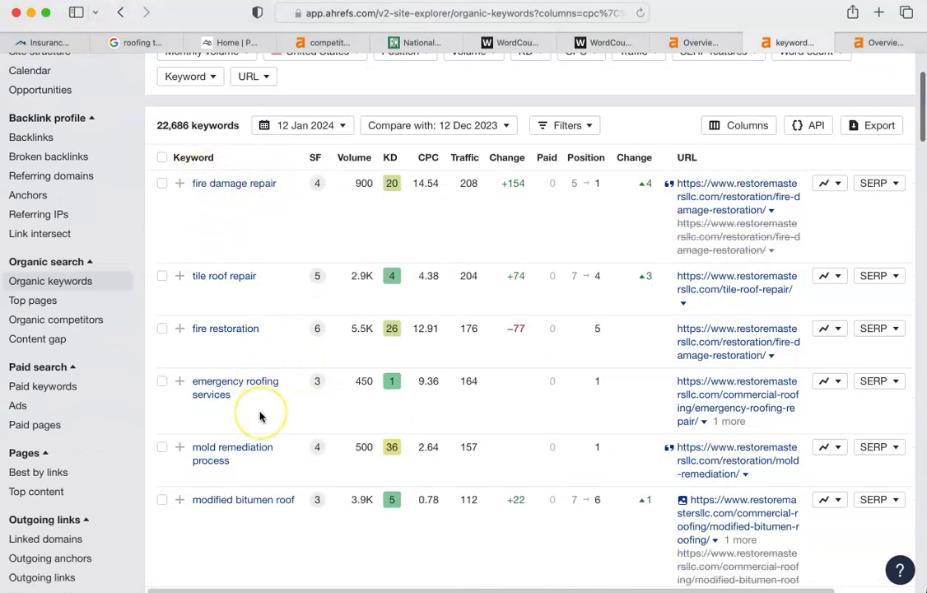
scroll(259, 414, "down", 3)
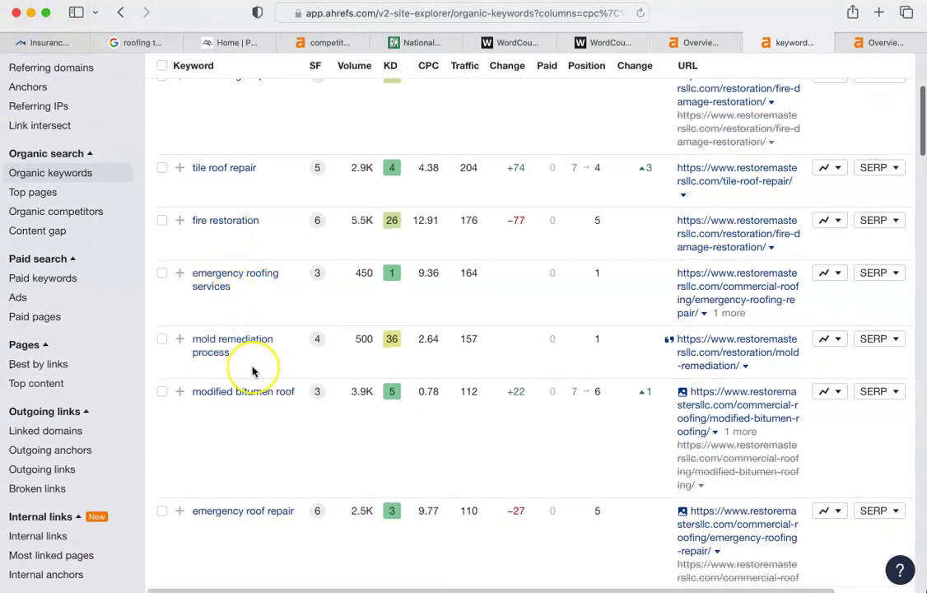
scroll(254, 371, "down", 3)
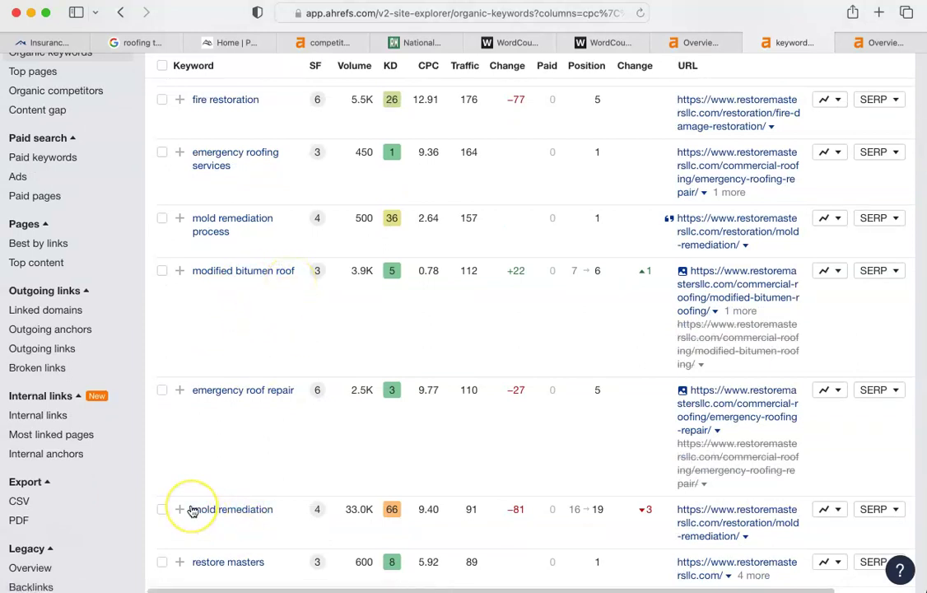
scroll(191, 509, "down", 8)
scroll(193, 511, "down", 2)
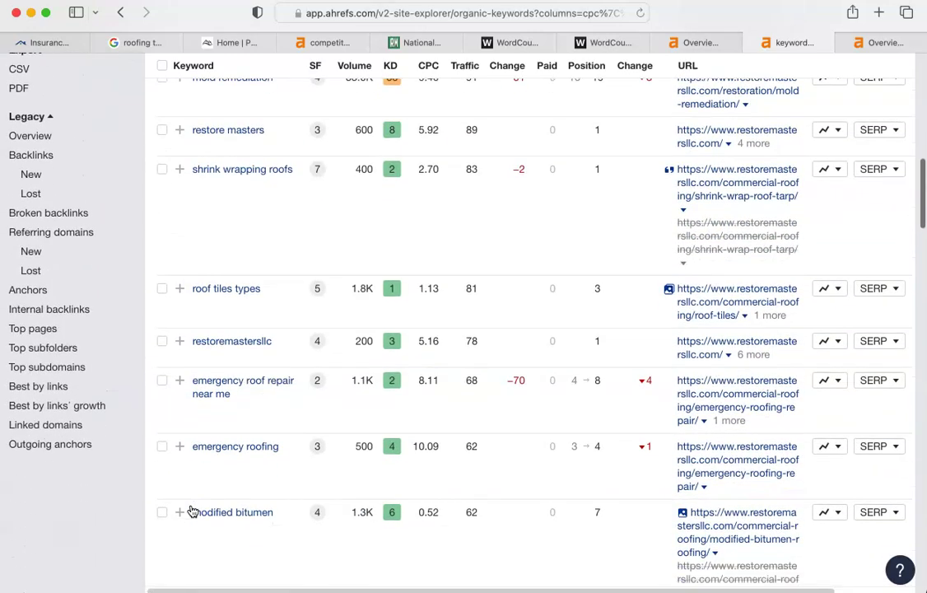
scroll(191, 512, "down", 9)
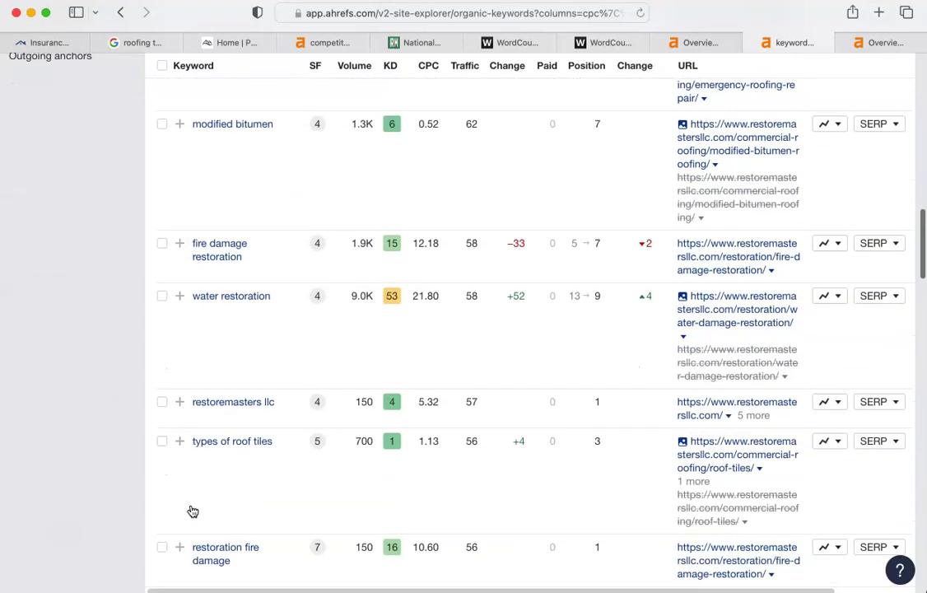
scroll(192, 509, "down", 5)
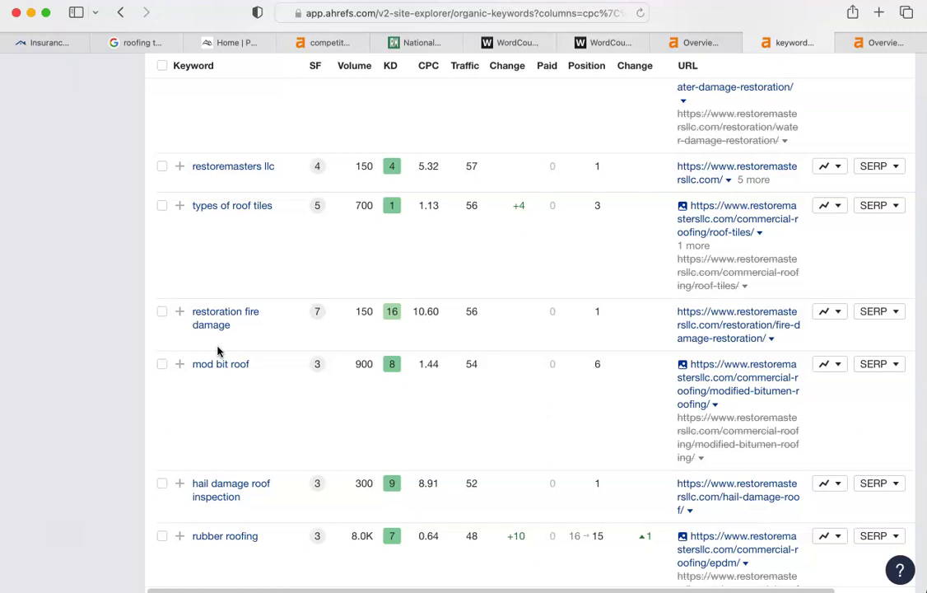
scroll(191, 151, "up", 15)
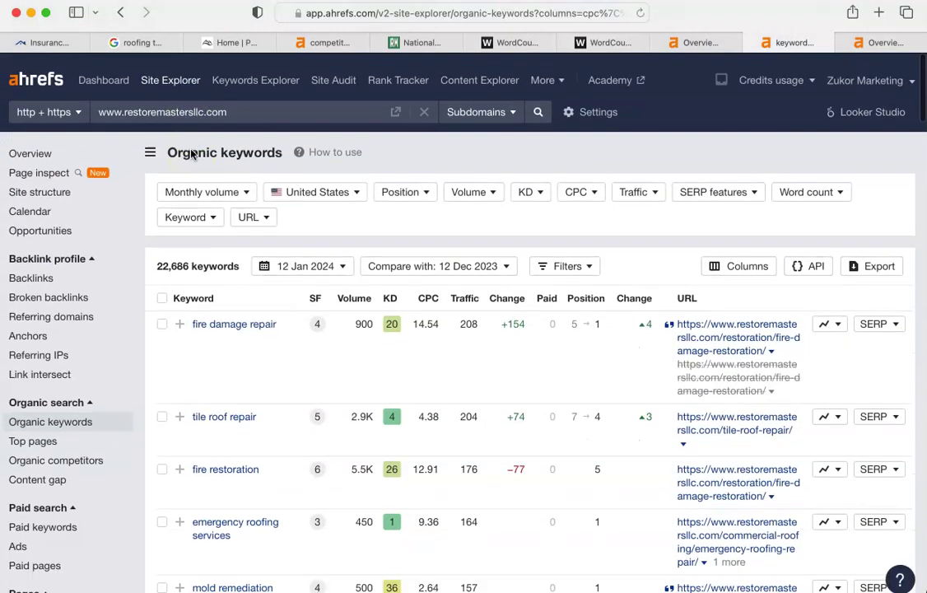
Go from the organic competitors report back to bluefinroof.com's Overview showing DR 8 and 234 backlinks
left_click(332, 45)
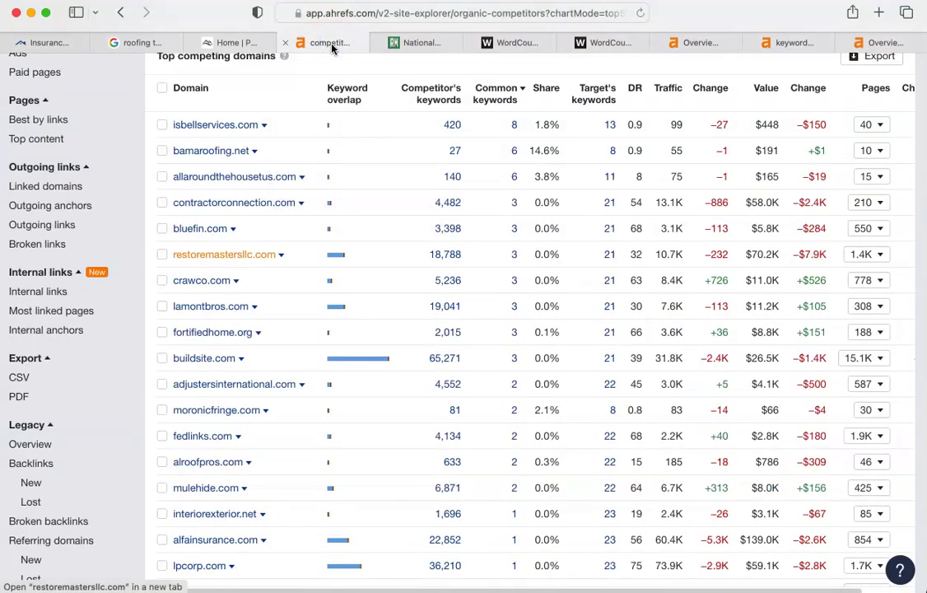
scroll(299, 175, "up", 10)
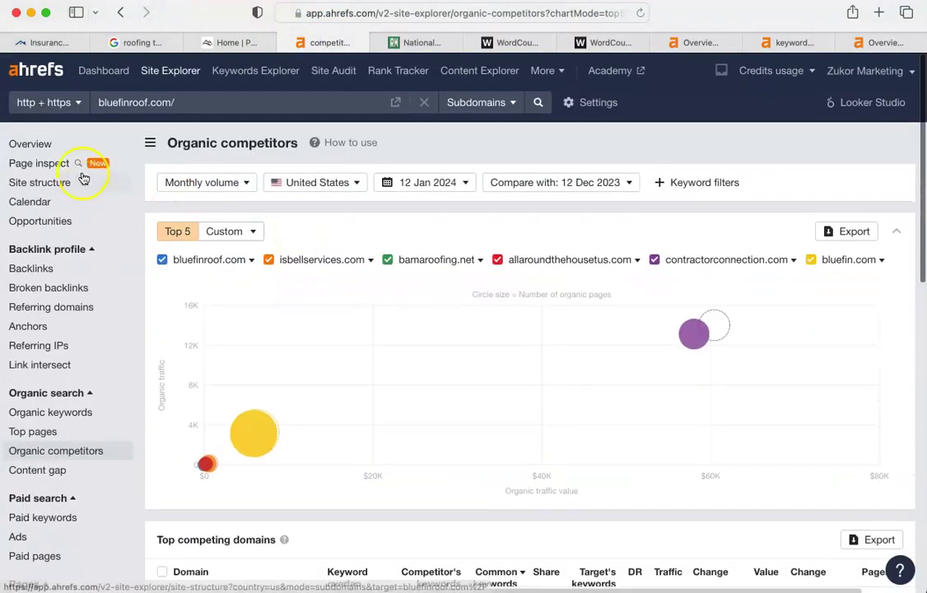
left_click(32, 145)
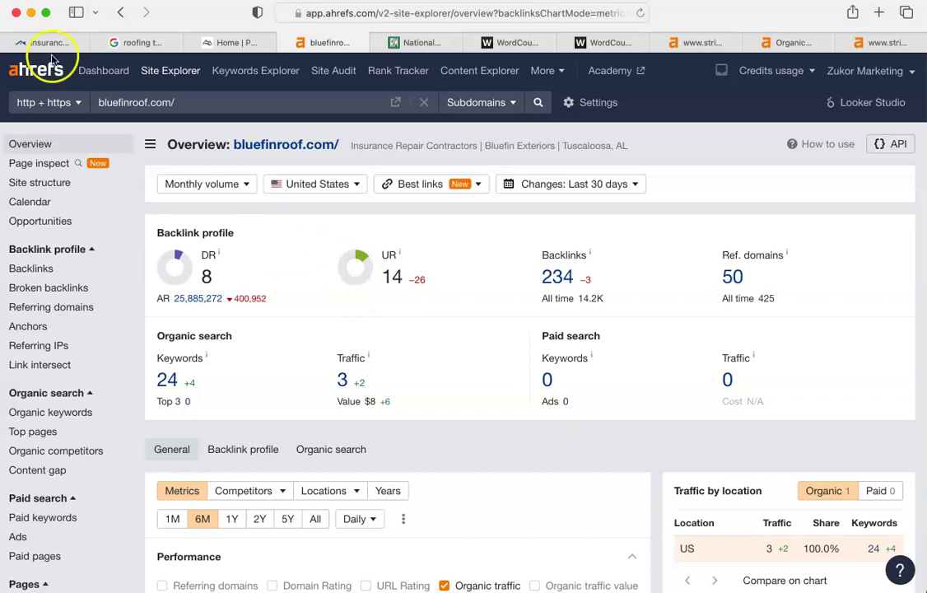
Open bluefinroof.com's backlinks, then its 50 referring domains, led by homeadvisor.com (DR 91)
left_click(558, 278)
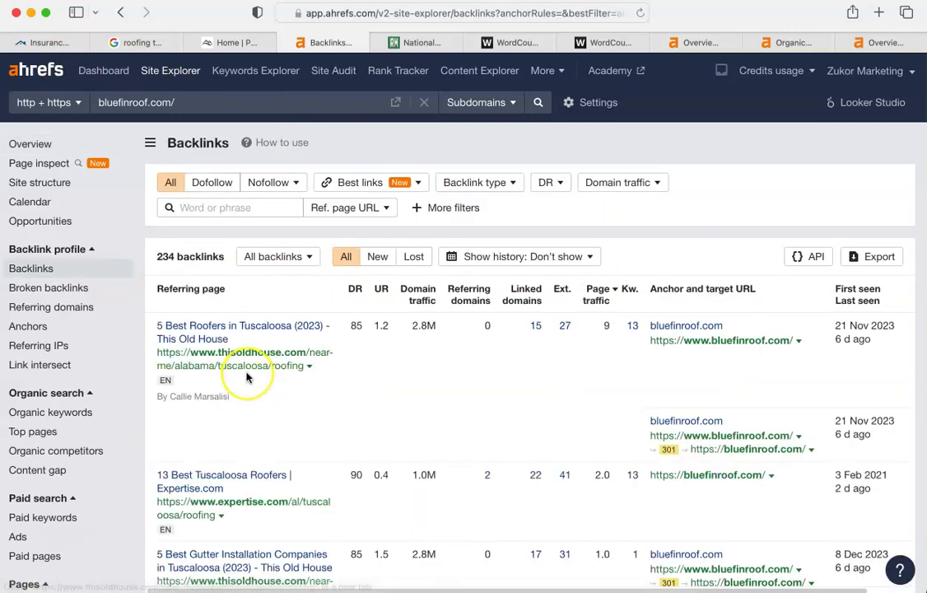
scroll(246, 377, "down", 5)
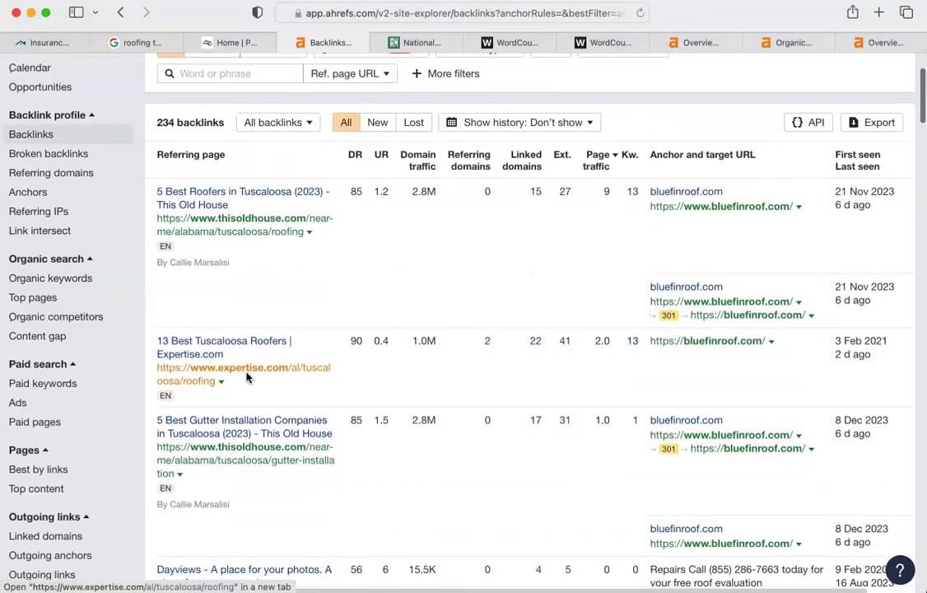
left_click(48, 174)
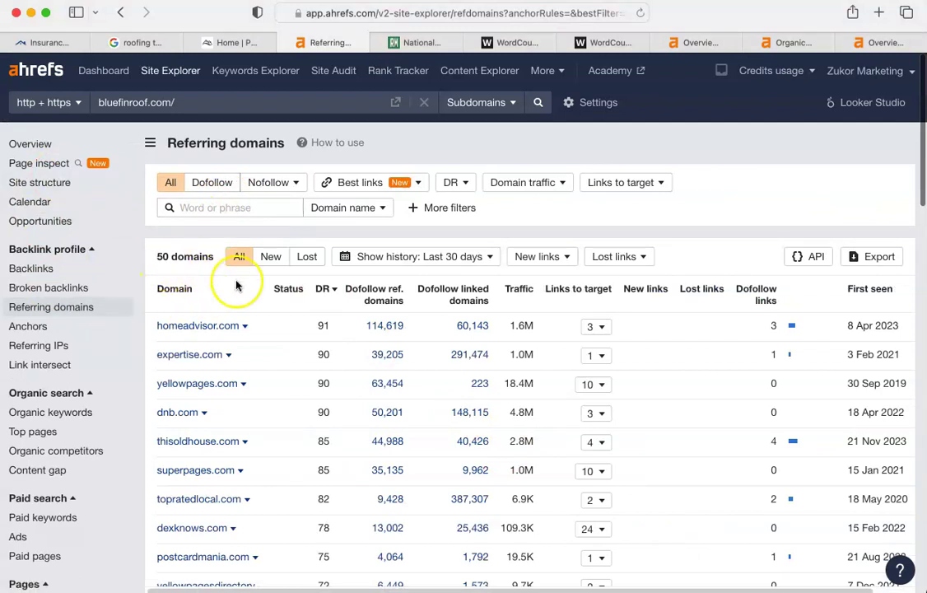
scroll(251, 346, "down", 3)
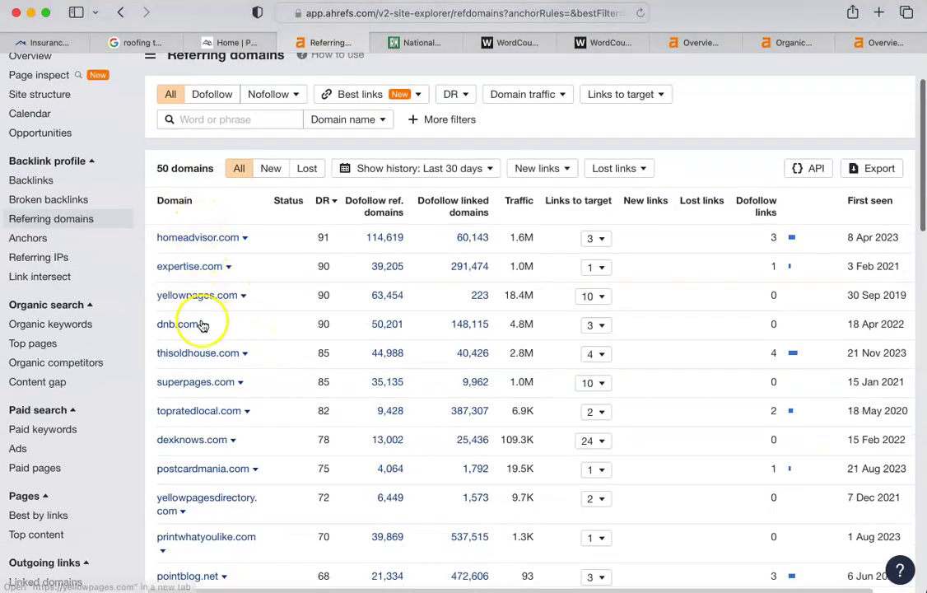
scroll(204, 356, "down", 10)
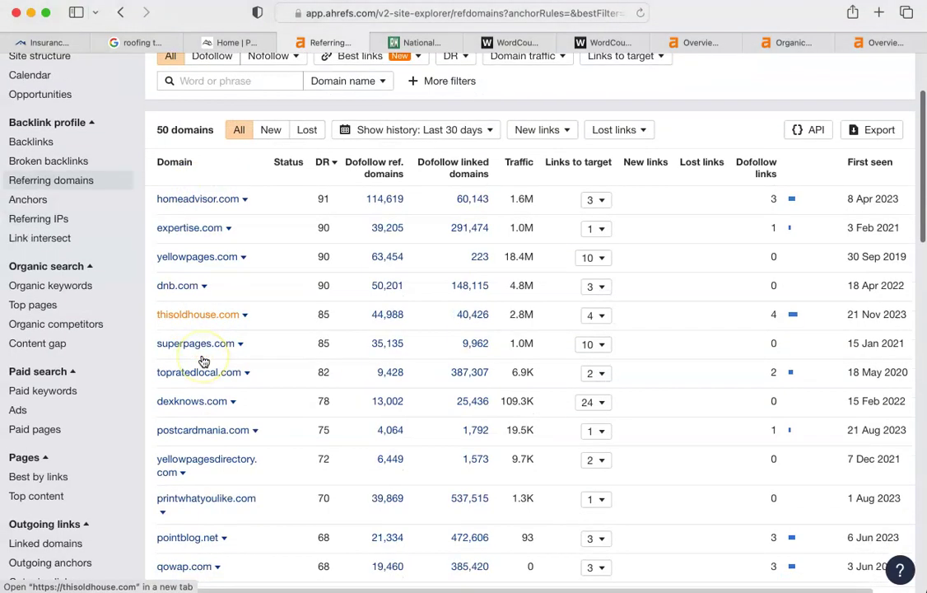
scroll(203, 360, "down", 10)
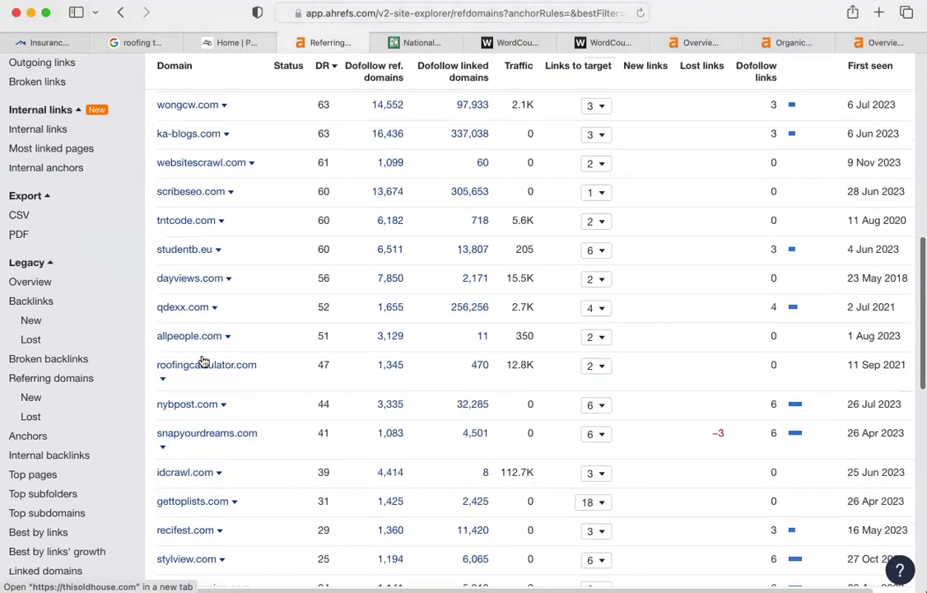
scroll(204, 360, "up", 20)
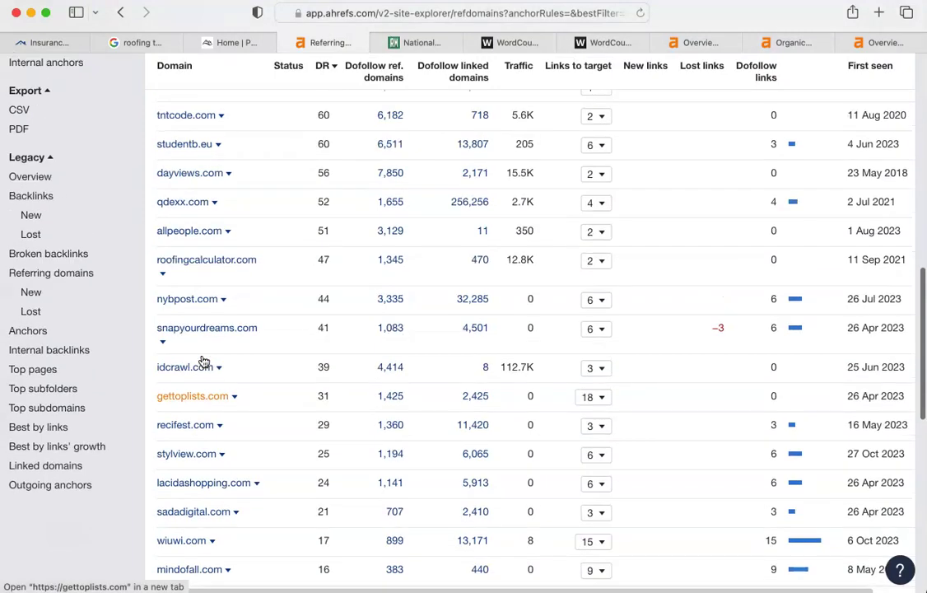